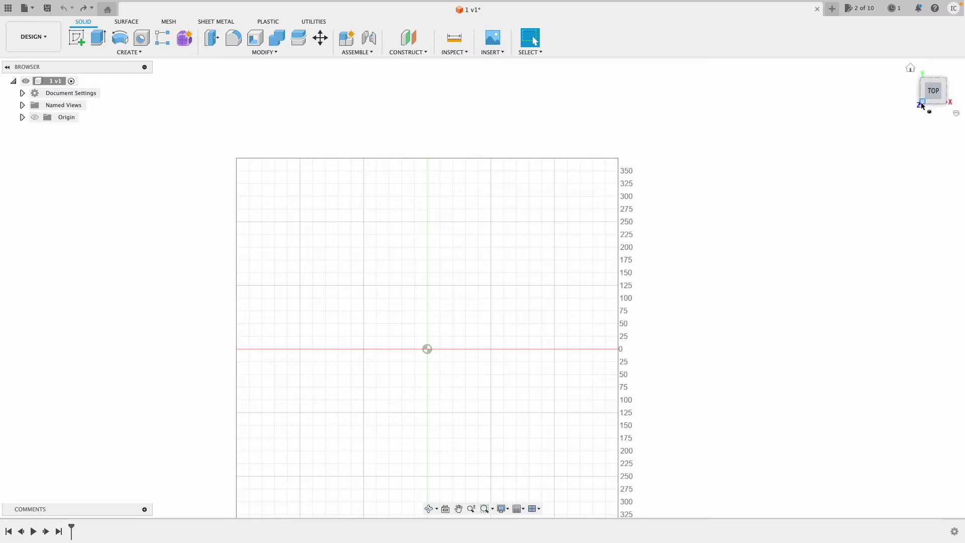
# Use the ViewCube to go to an isometric view, back to Top, then tilt toward the front
pyautogui.click(921, 102)
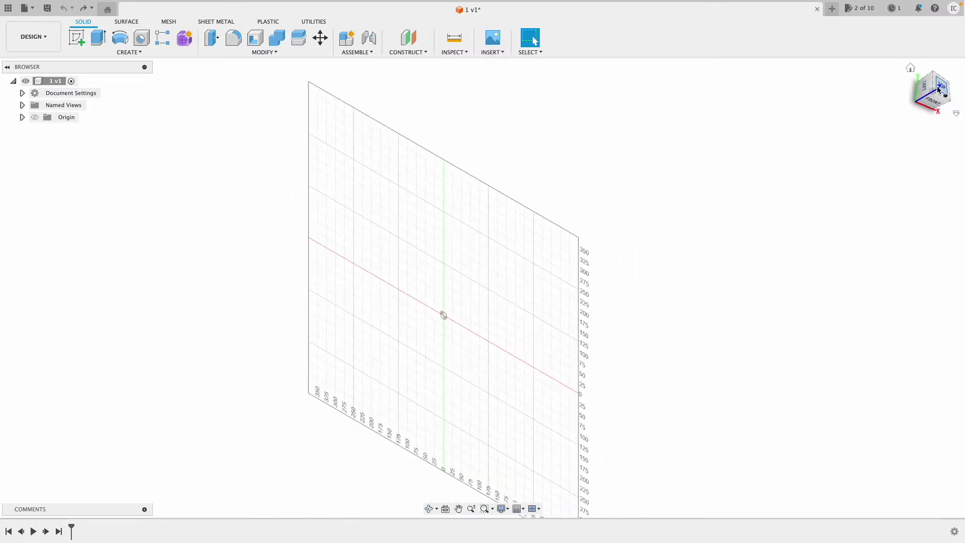
pyautogui.click(938, 89)
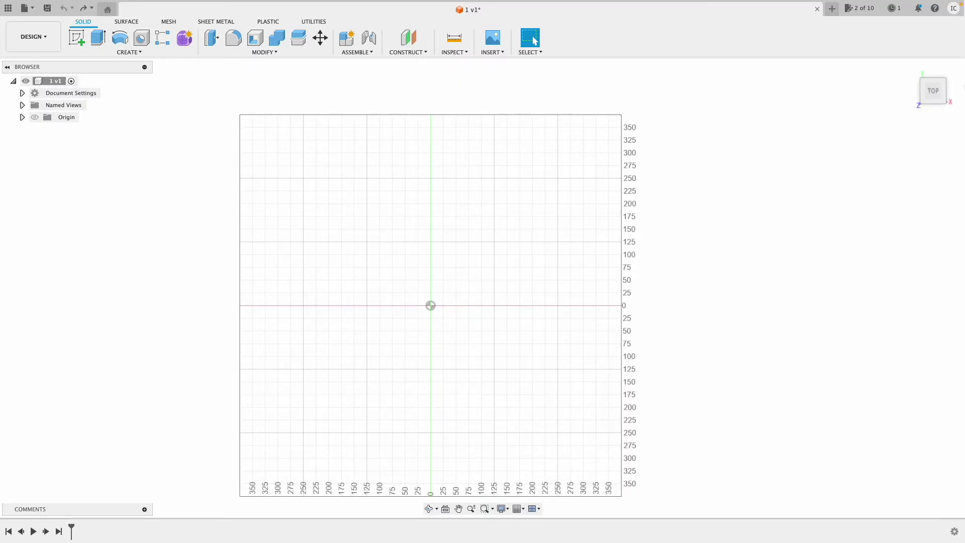
pyautogui.moveTo(929, 108)
pyautogui.moveTo(923, 107)
pyautogui.mouseDown()
pyautogui.moveTo(926, 65)
pyautogui.moveTo(918, 47)
pyautogui.moveTo(904, 59)
pyautogui.mouseUp()
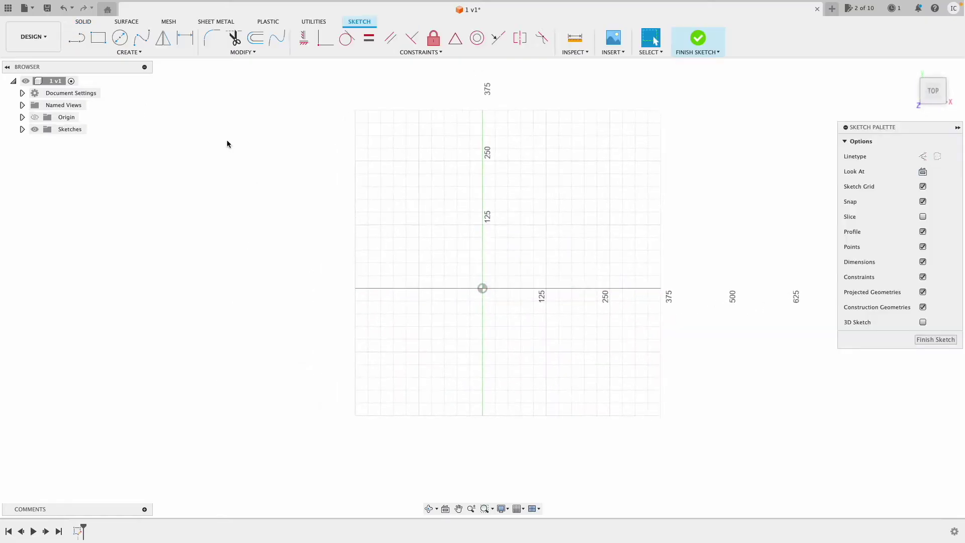
# Sketch a 500 x 500 mm rectangle from the origin and finish the sketch
pyautogui.click(98, 38)
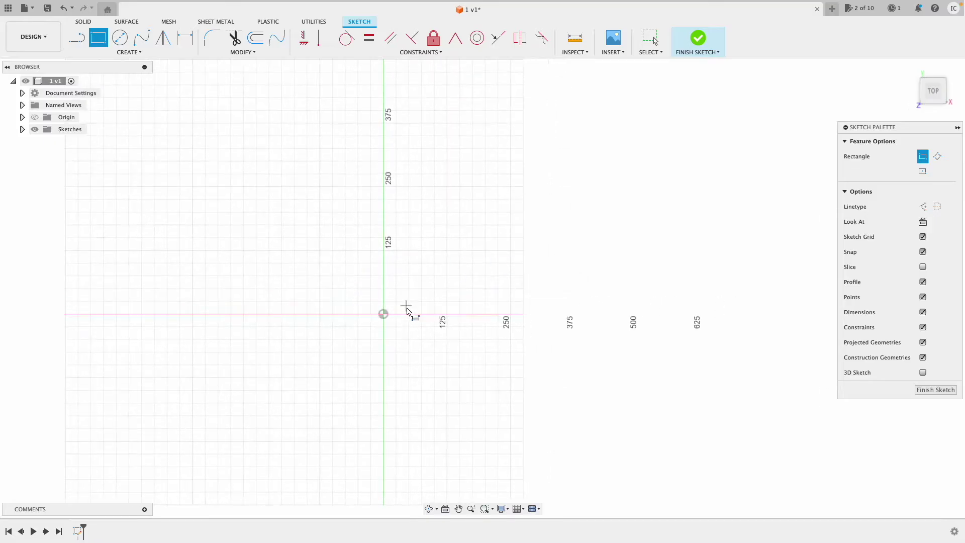
pyautogui.click(383, 314)
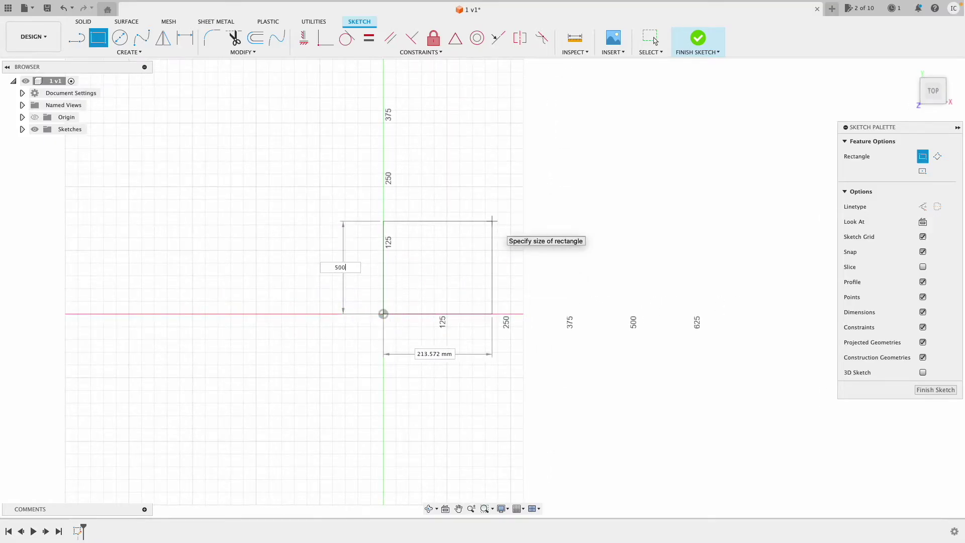
pyautogui.press('Tab')
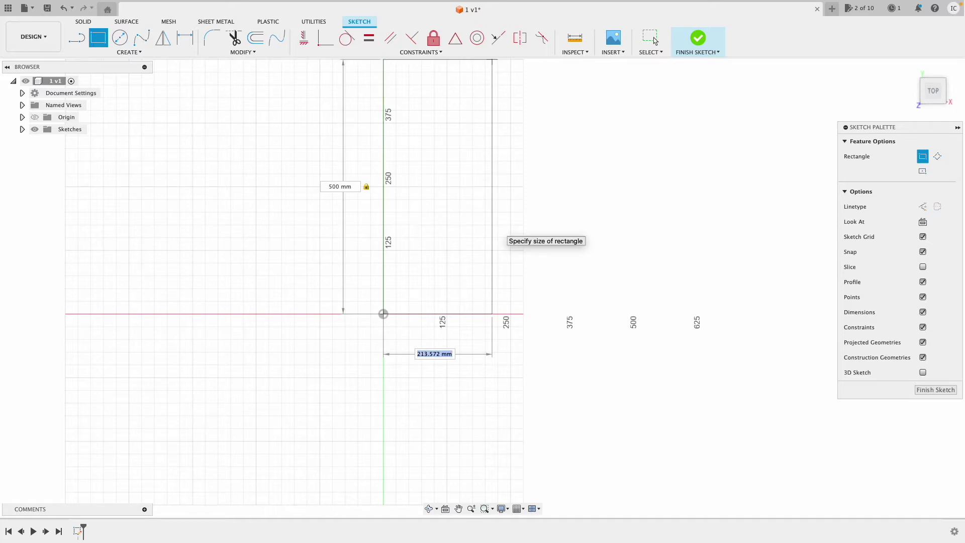
pyautogui.write('500')
pyautogui.press('Return')
pyautogui.click(650, 38)
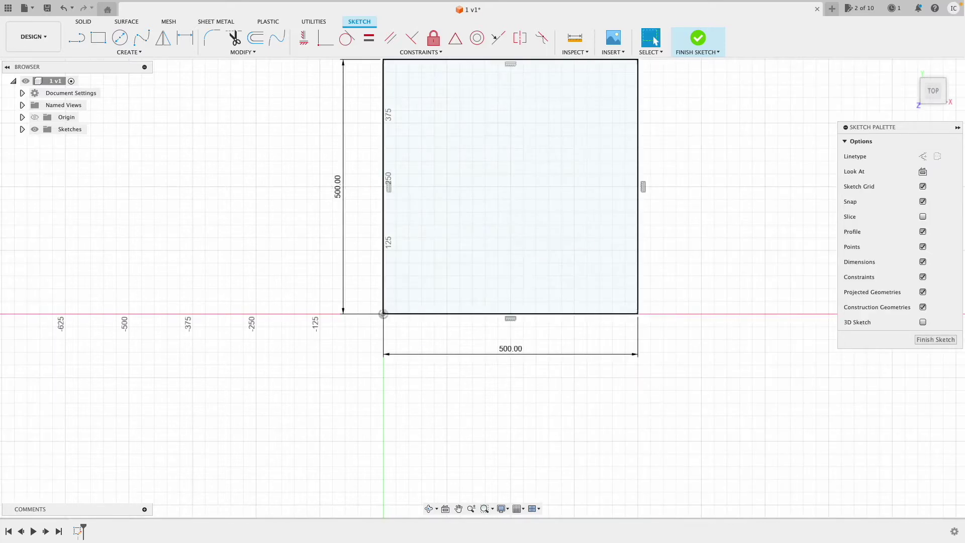
pyautogui.keyDown('shift'); pyautogui.moveTo(729, 68); pyautogui.dragTo(898, 102, button='middle'); pyautogui.keyUp('shift')
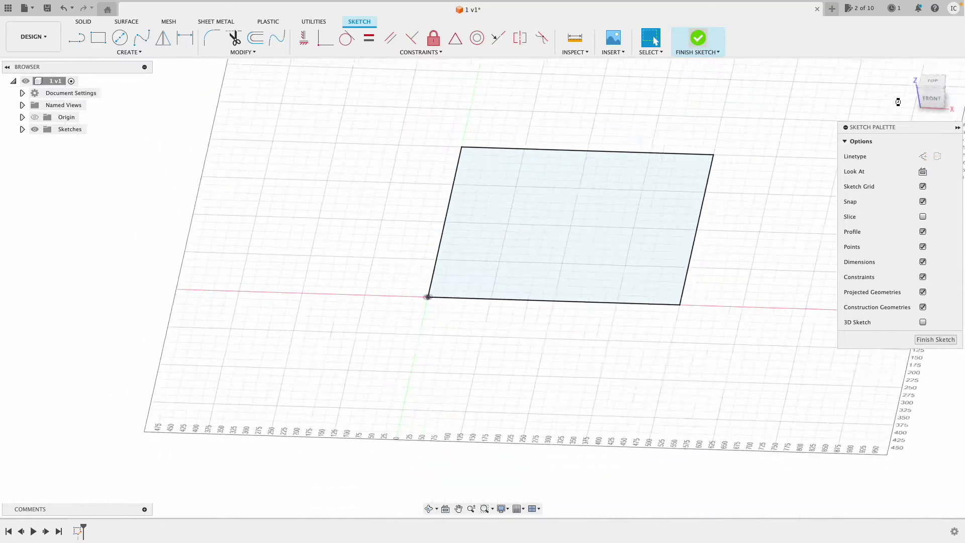
pyautogui.click(697, 38)
# Extrude the square profile 350 mm upward into a solid block
pyautogui.moveTo(393, 124); pyautogui.dragTo(382, 131, button='middle')
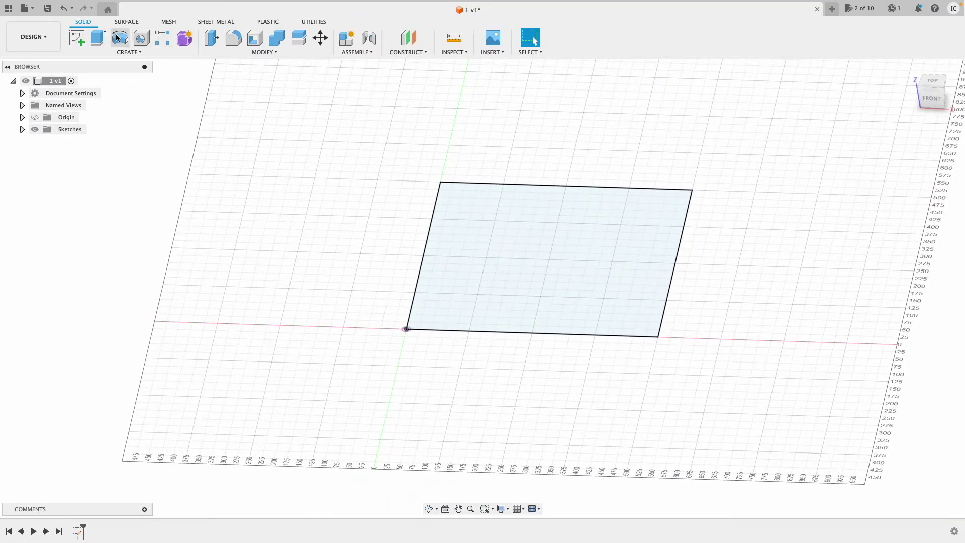
pyautogui.click(99, 37)
pyautogui.moveTo(549, 258); pyautogui.dragTo(546, 207)
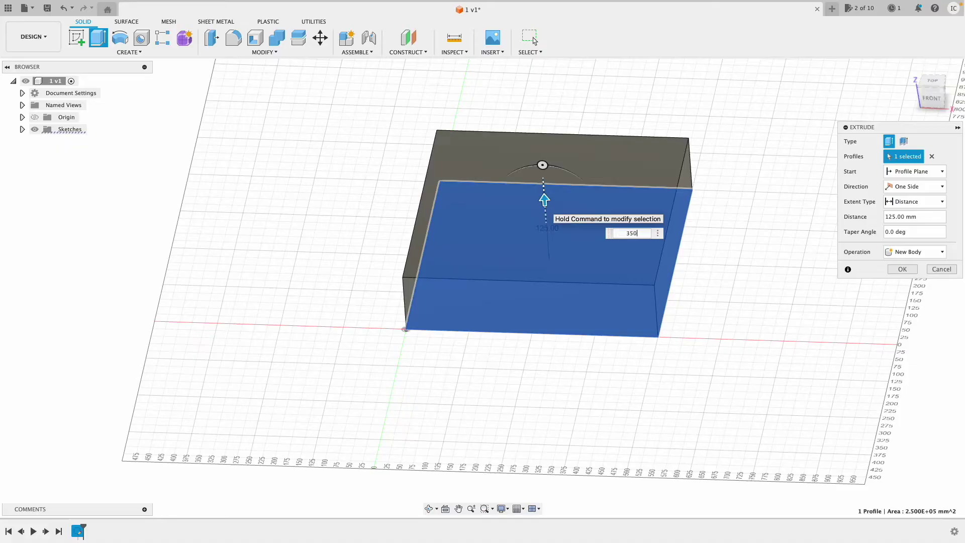
pyautogui.press('Return')
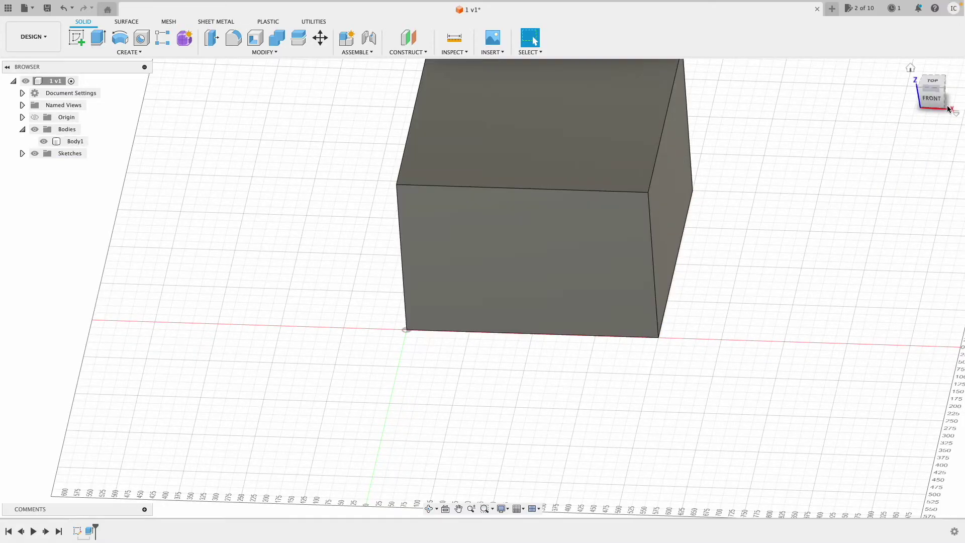
pyautogui.click(538, 244)
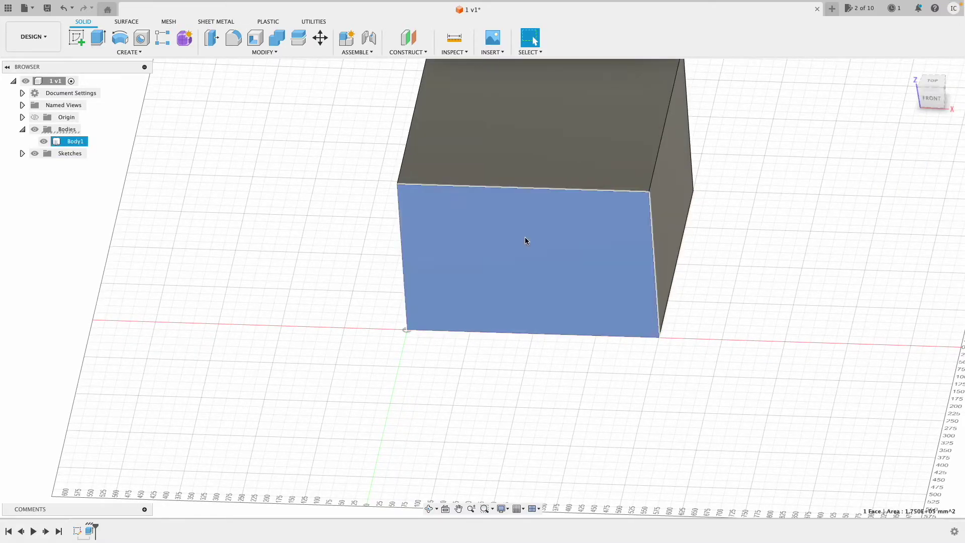
# Start a sketch on the front face and try a spline between the top corners, then discard it
pyautogui.click(77, 36)
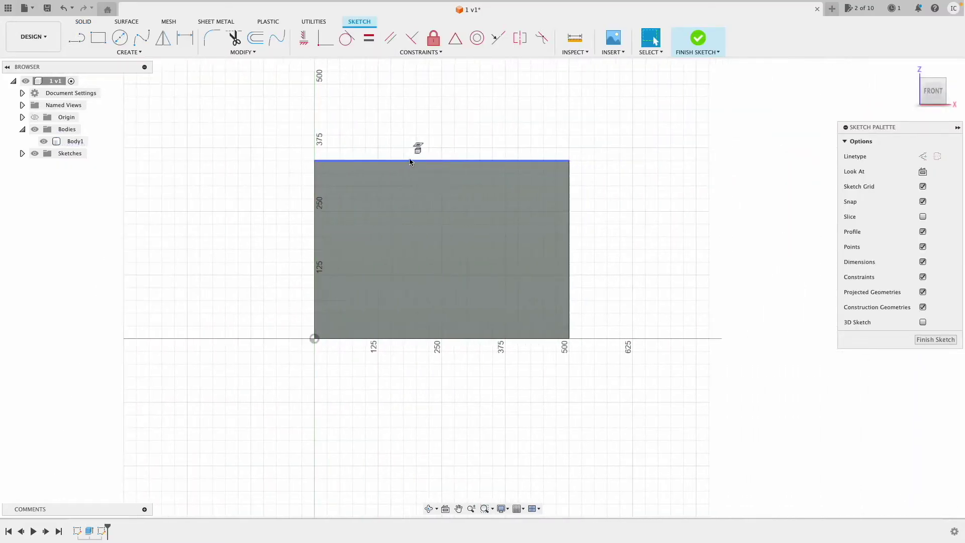
pyautogui.click(141, 38)
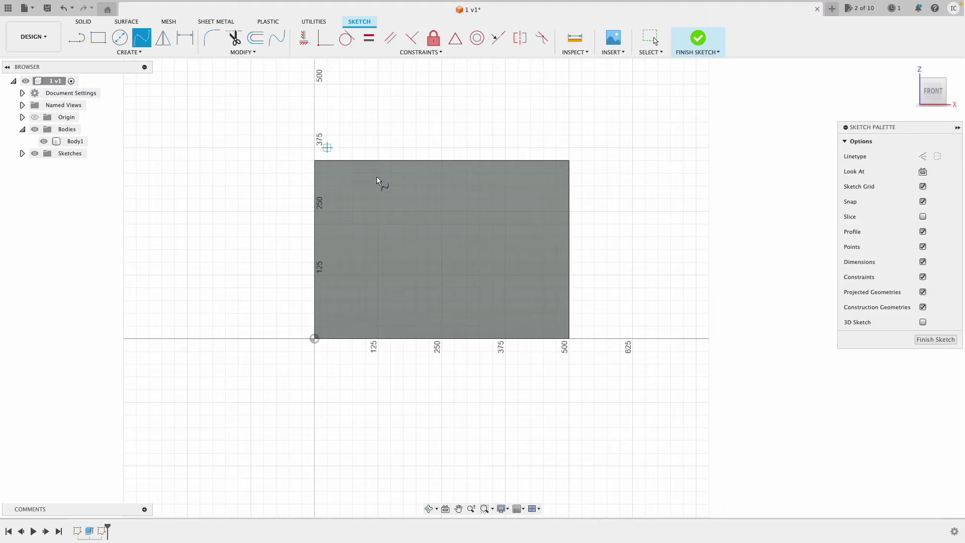
pyautogui.click(315, 161)
pyautogui.click(391, 122)
pyautogui.click(455, 135)
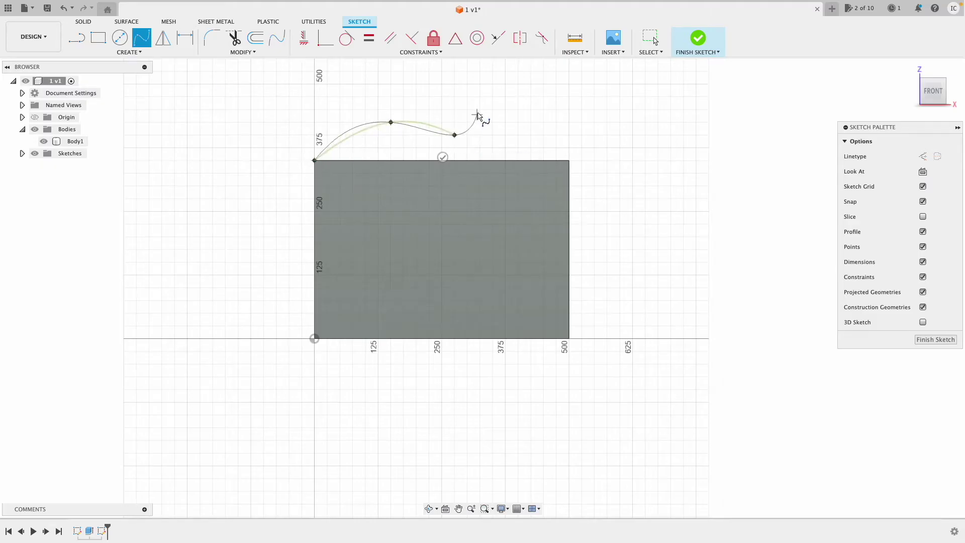
pyautogui.click(480, 109)
pyautogui.click(564, 159)
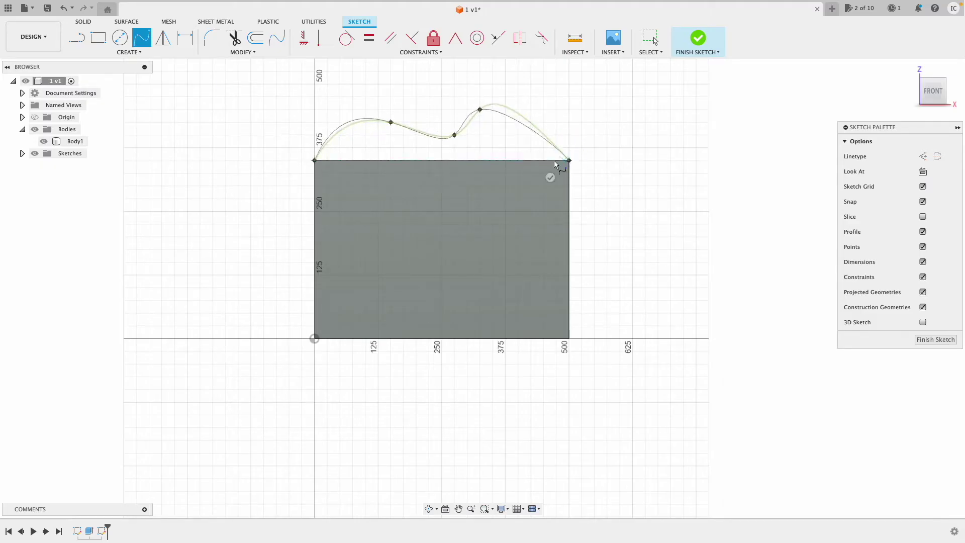
pyautogui.press('Escape')
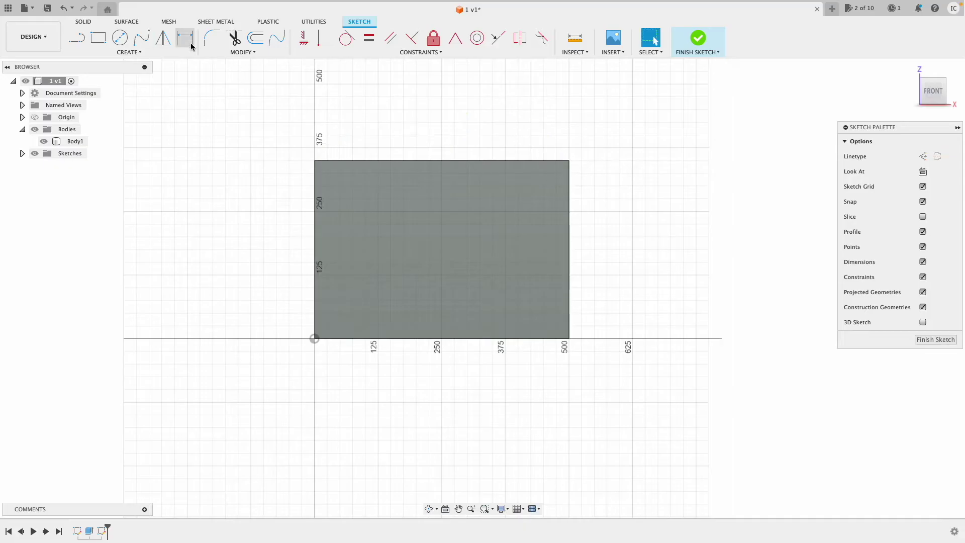
# Redraw a wavy fit-point spline from the top-left to the top-right corner and finish the sketch
pyautogui.click(141, 38)
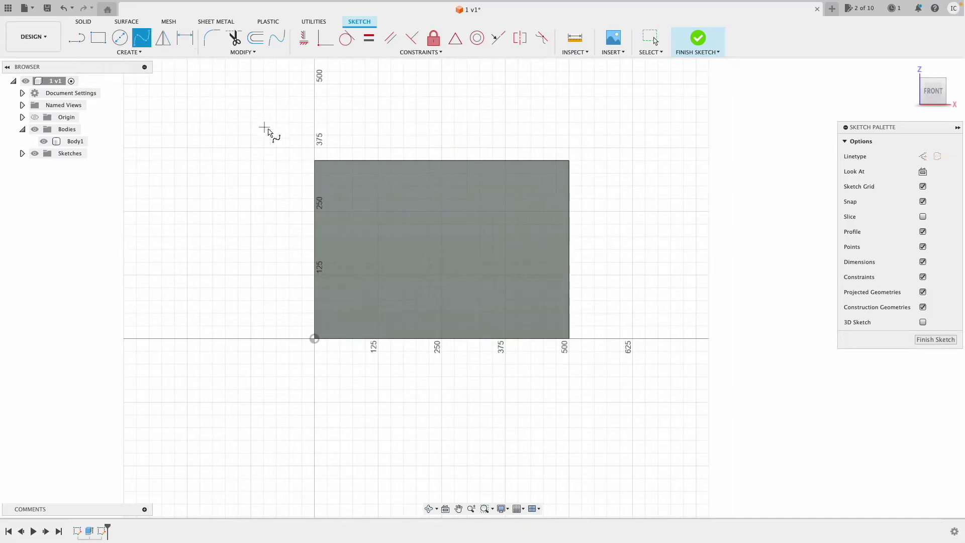
pyautogui.click(314, 161)
pyautogui.click(352, 122)
pyautogui.click(416, 135)
pyautogui.click(479, 116)
pyautogui.click(536, 120)
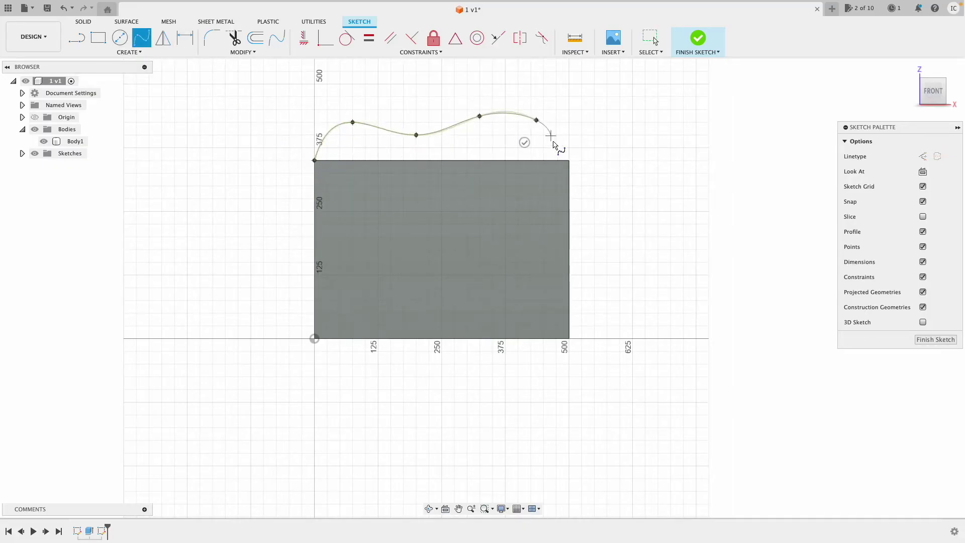
pyautogui.click(568, 161)
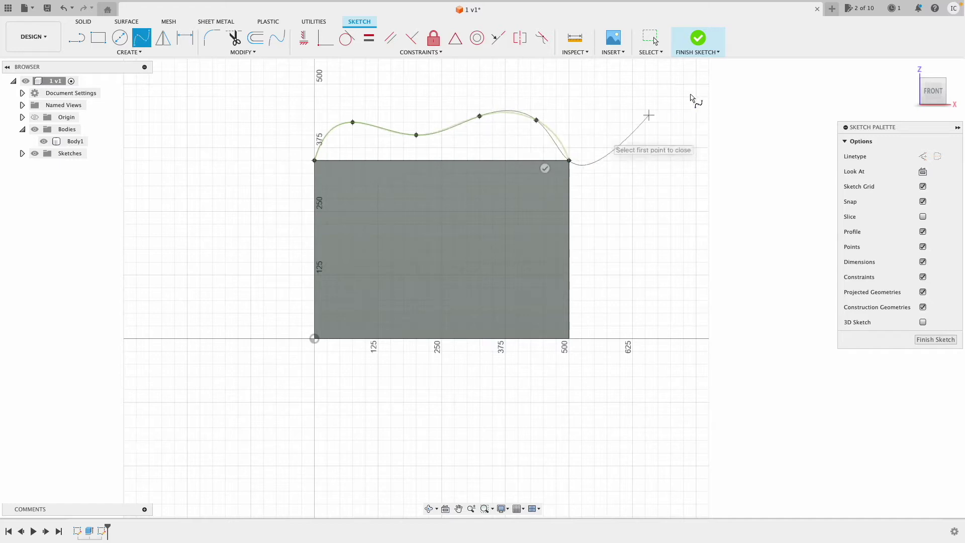
pyautogui.click(545, 168)
pyautogui.press('Escape')
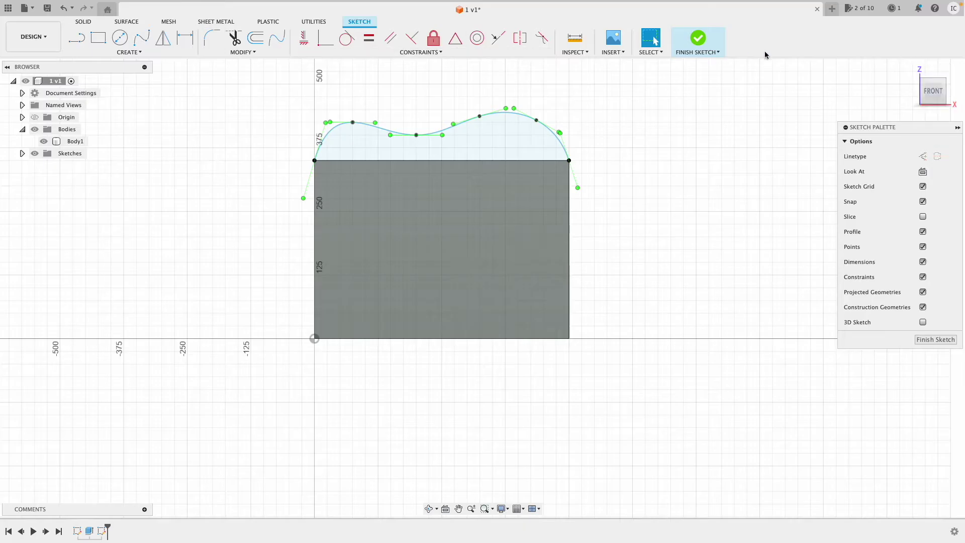
pyautogui.click(698, 38)
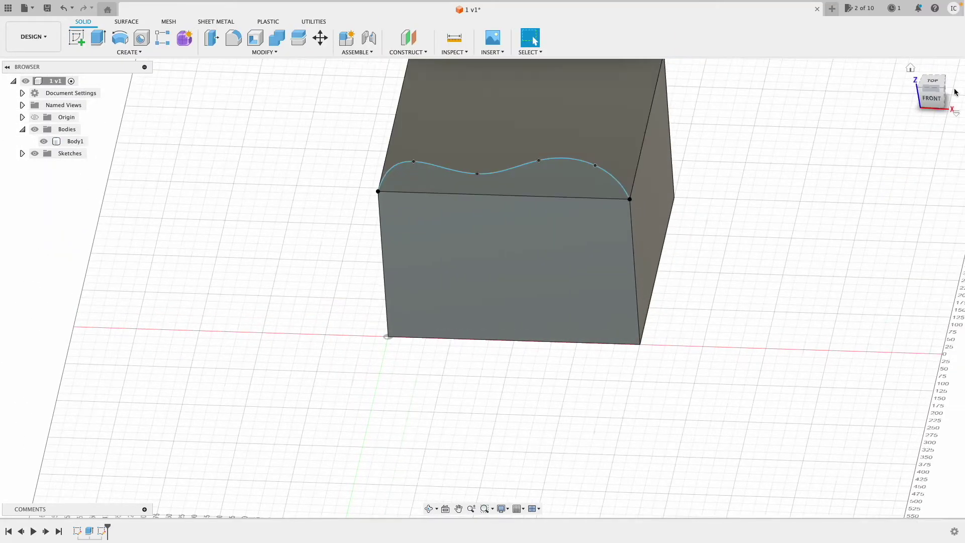
# Extrude the region under the spline To Object, stopping at the box's far face
pyautogui.click(429, 508)
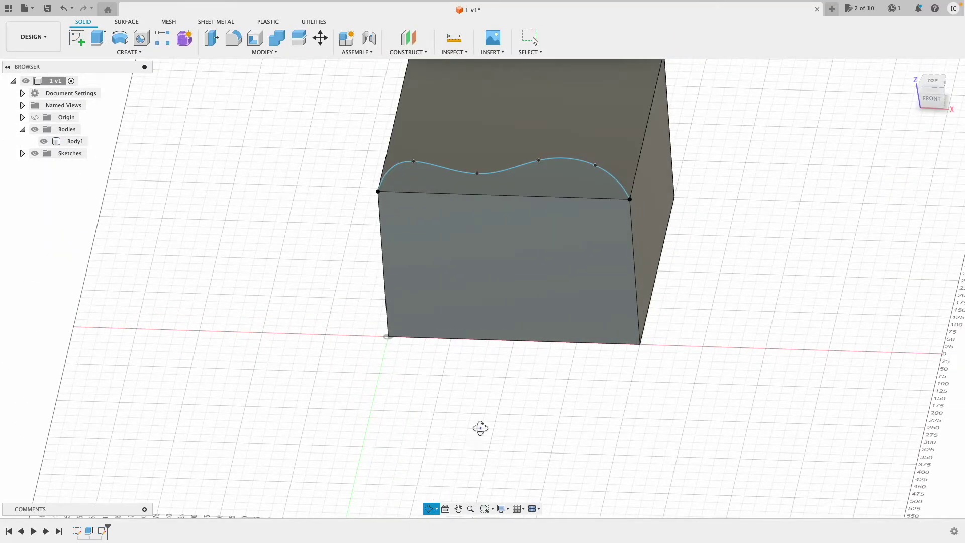
pyautogui.moveTo(547, 244); pyautogui.dragTo(443, 253)
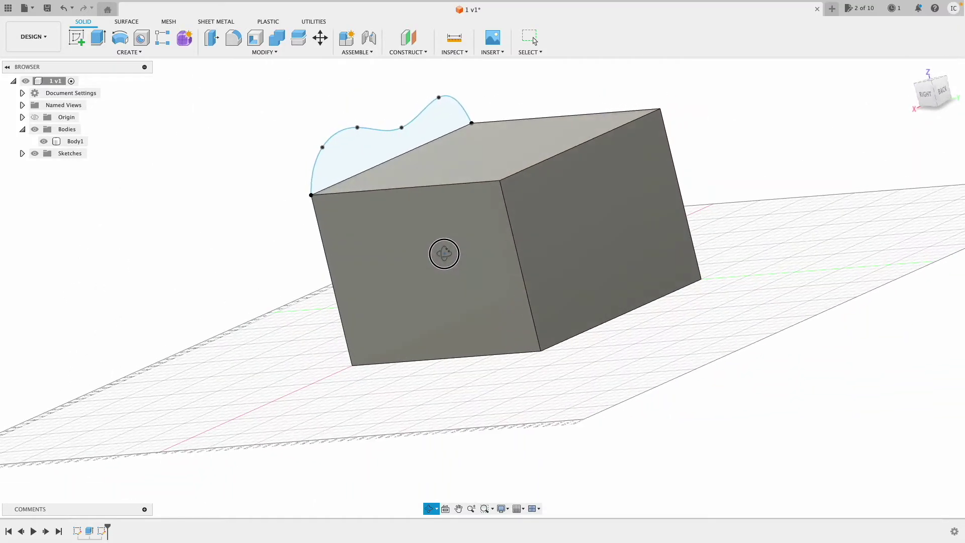
pyautogui.click(98, 38)
pyautogui.click(346, 164)
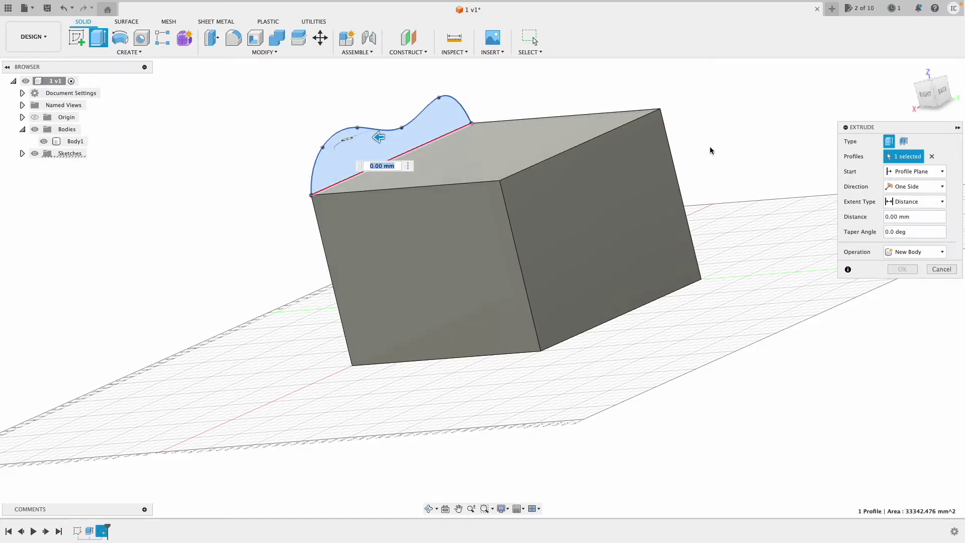
pyautogui.moveTo(378, 137); pyautogui.dragTo(468, 129)
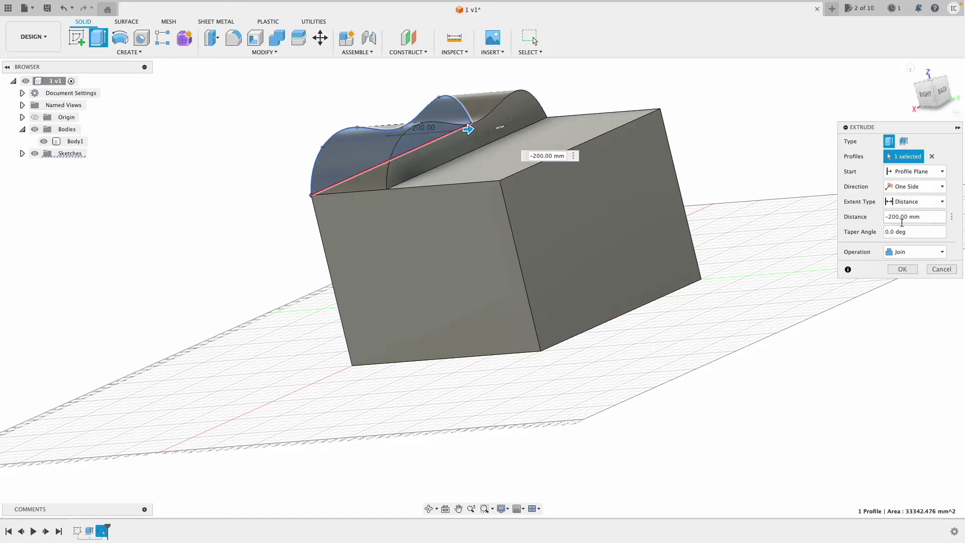
pyautogui.click(903, 203)
pyautogui.click(910, 226)
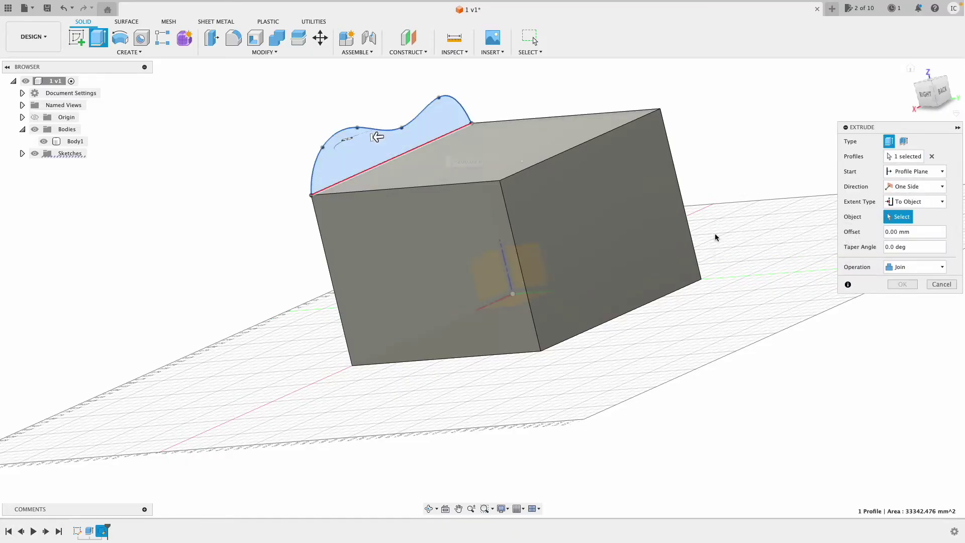
pyautogui.click(622, 213)
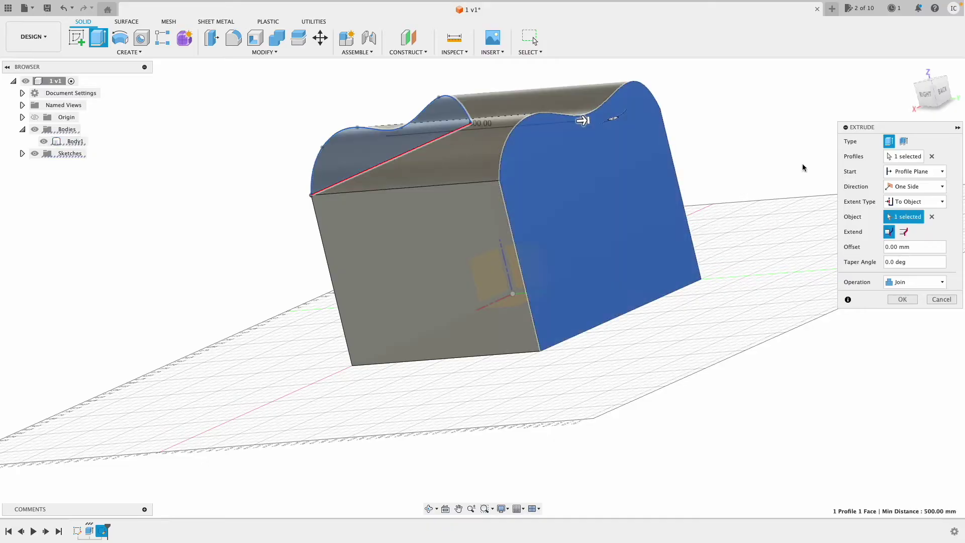
pyautogui.click(904, 300)
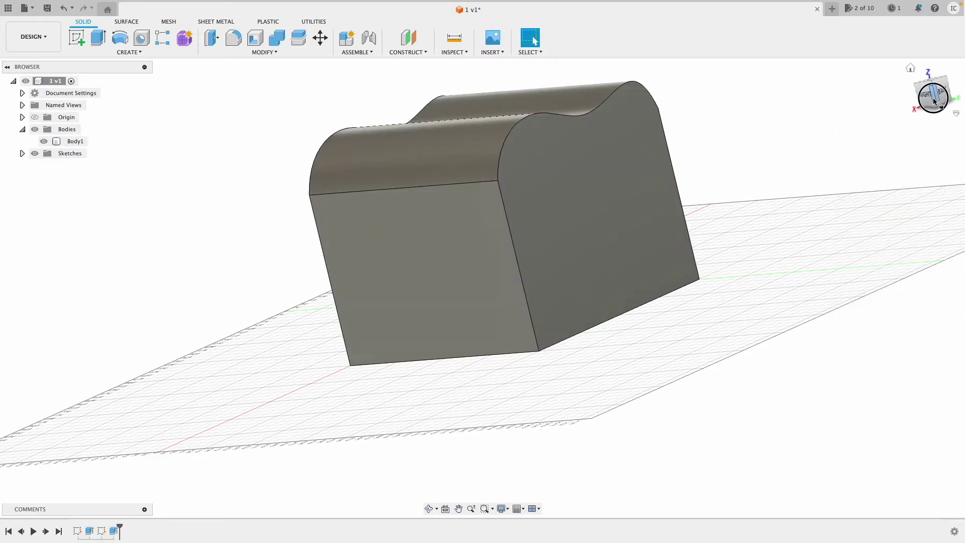
pyautogui.keyDown('shift'); pyautogui.moveTo(917, 112); pyautogui.dragTo(329, 173, button='middle'); pyautogui.keyUp('shift')
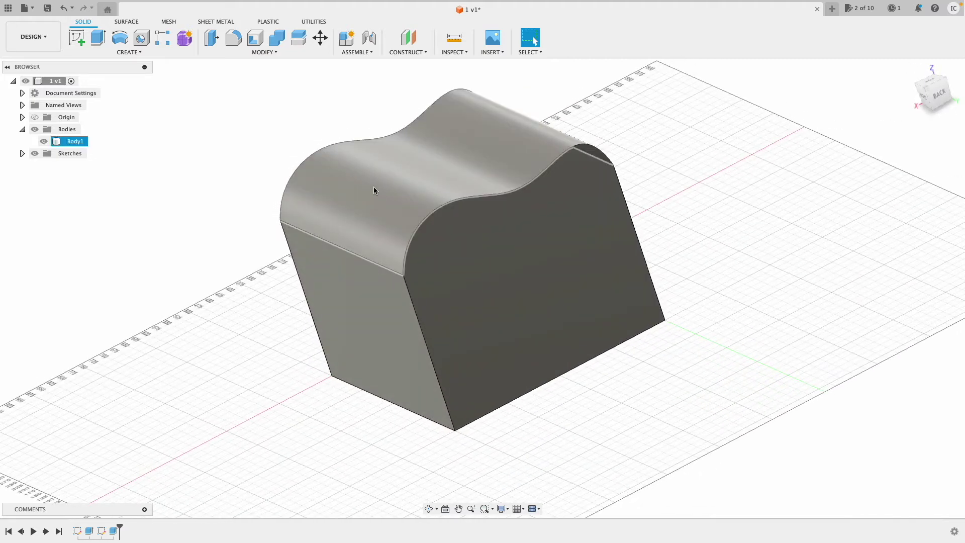
# Orbit to the block's underside and create a sketch on its bottom face
pyautogui.click(411, 290)
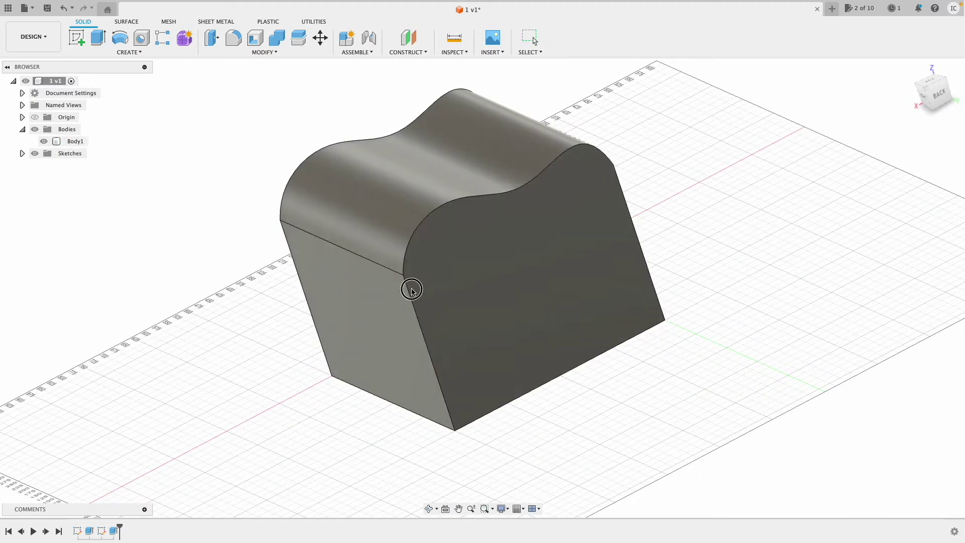
pyautogui.moveTo(938, 96); pyautogui.dragTo(930, 45)
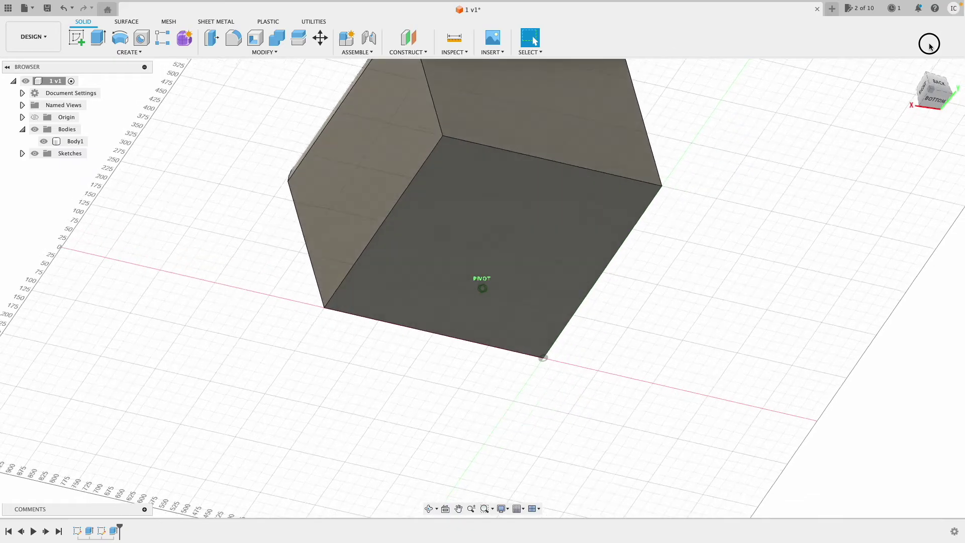
pyautogui.click(458, 196)
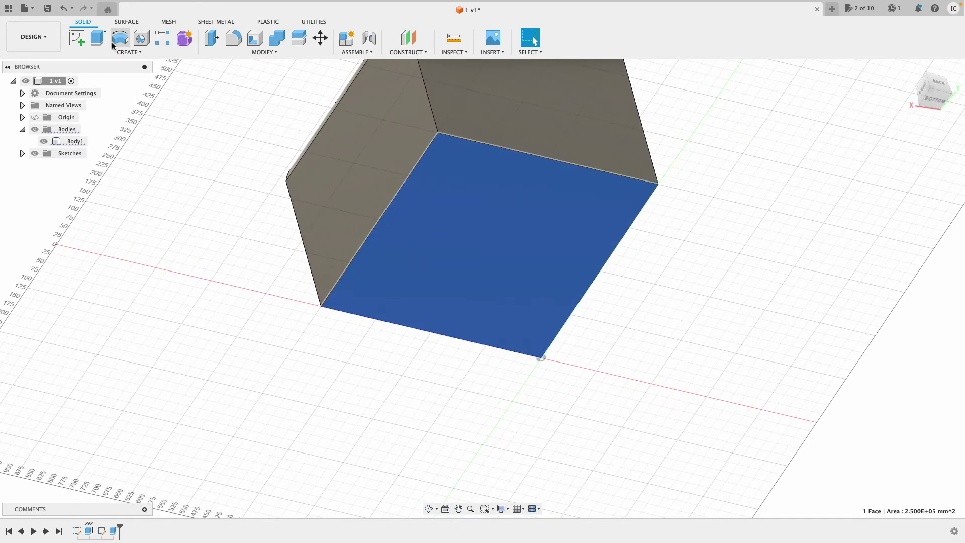
pyautogui.click(71, 39)
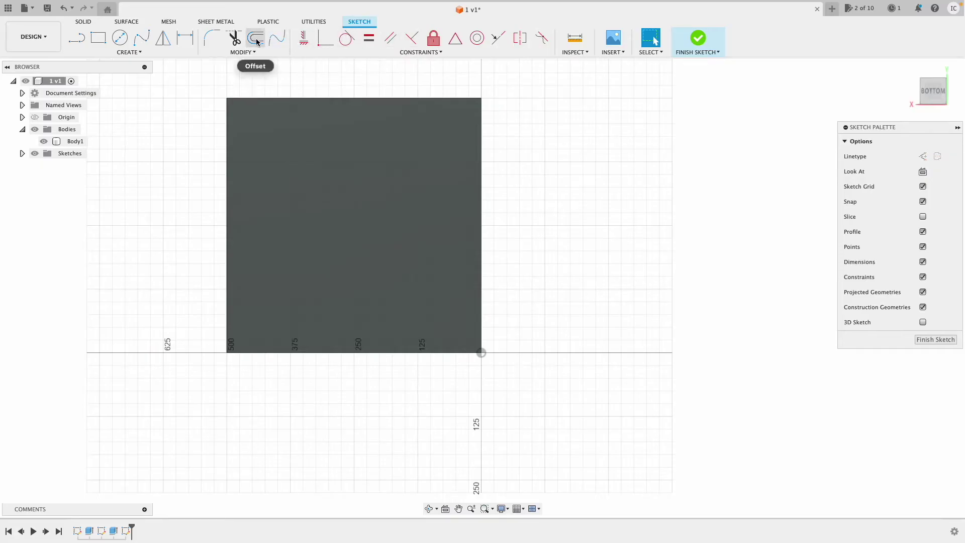
# Add a text frame on the bottom face reading 'Interactive CAD YouTube'
pyautogui.click(244, 51)
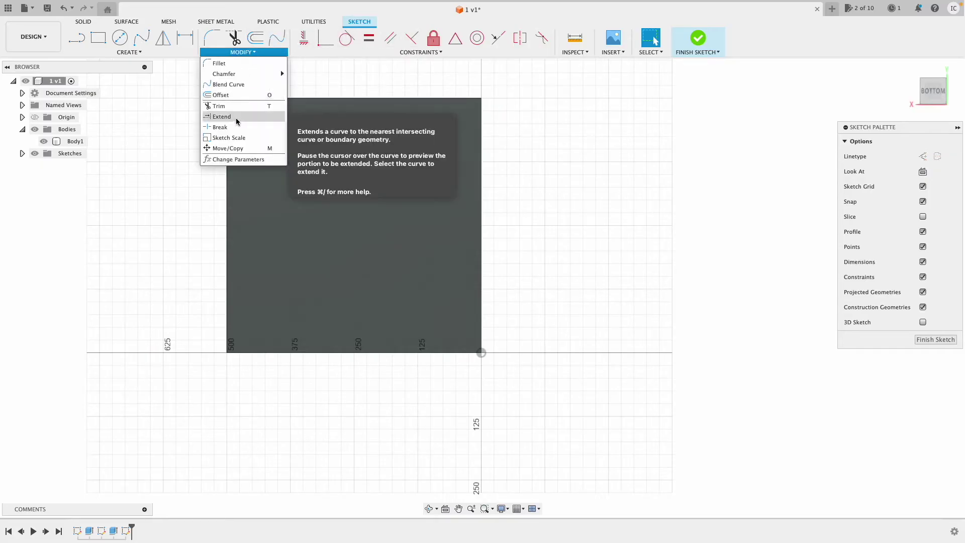
pyautogui.click(149, 52)
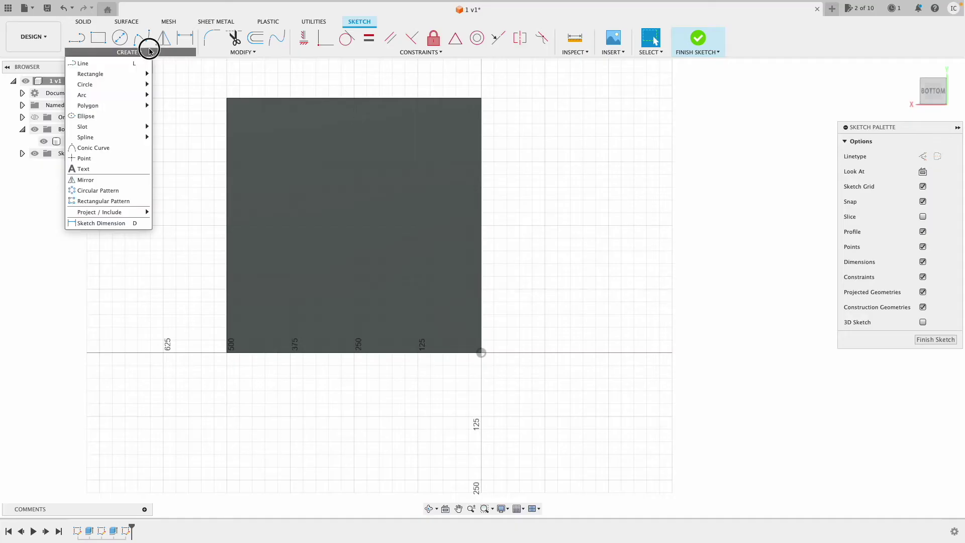
pyautogui.click(95, 168)
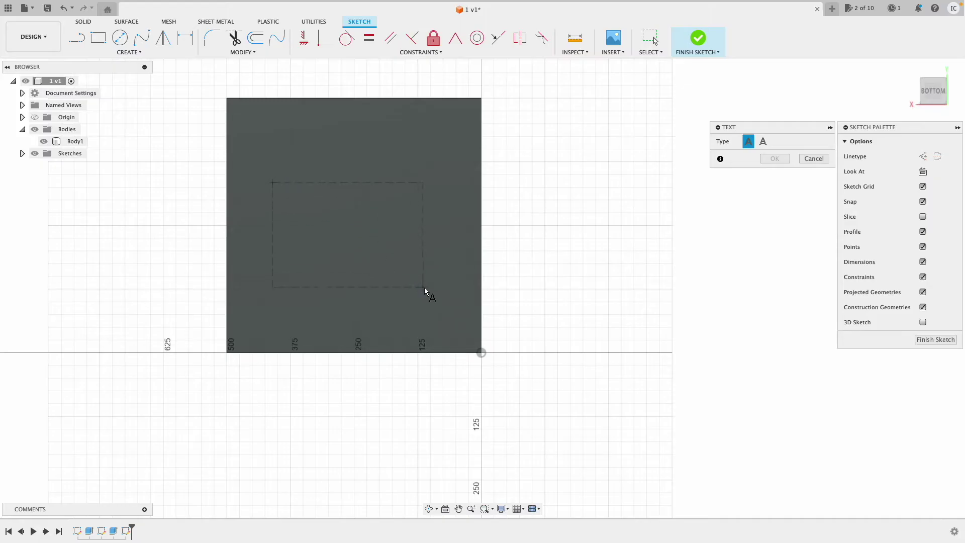
pyautogui.click(442, 288)
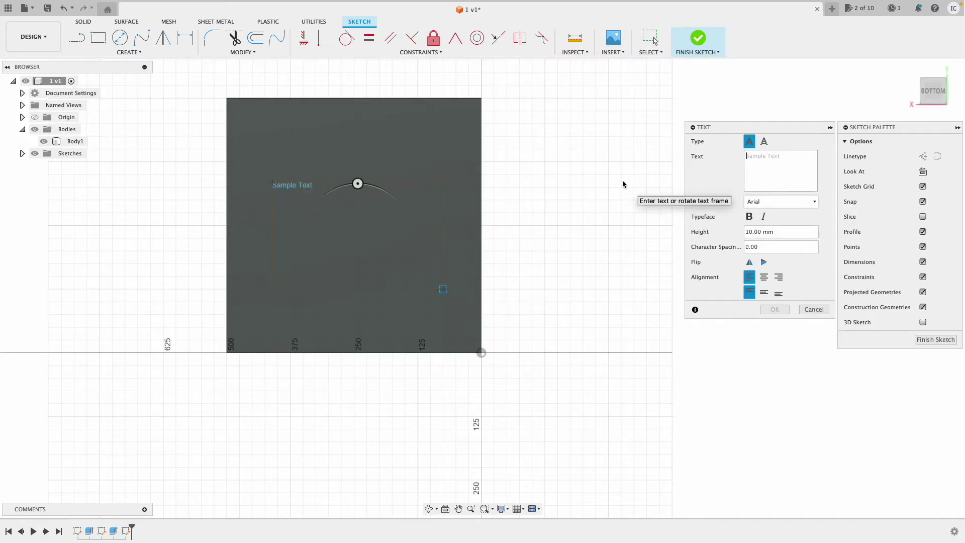
pyautogui.write('I')
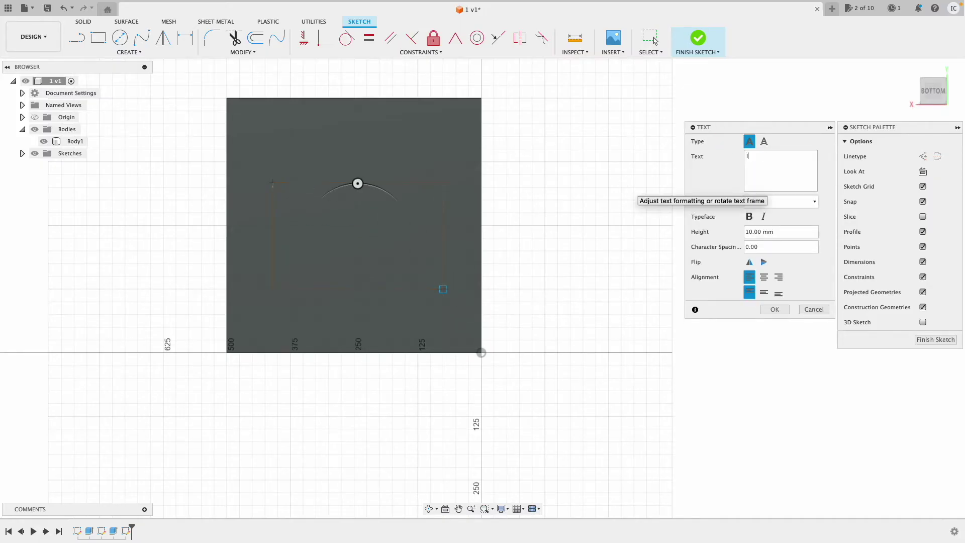
pyautogui.write('nteracti')
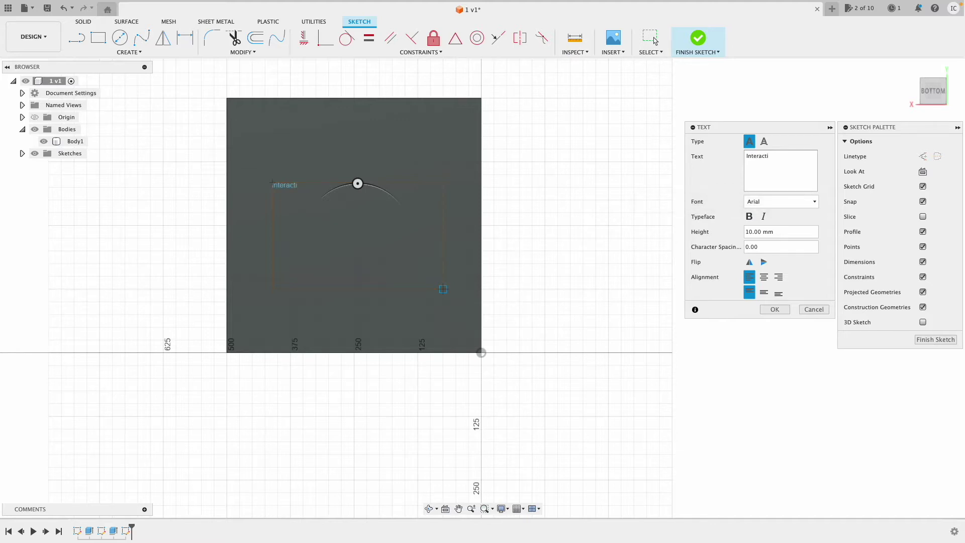
pyautogui.write('ve')
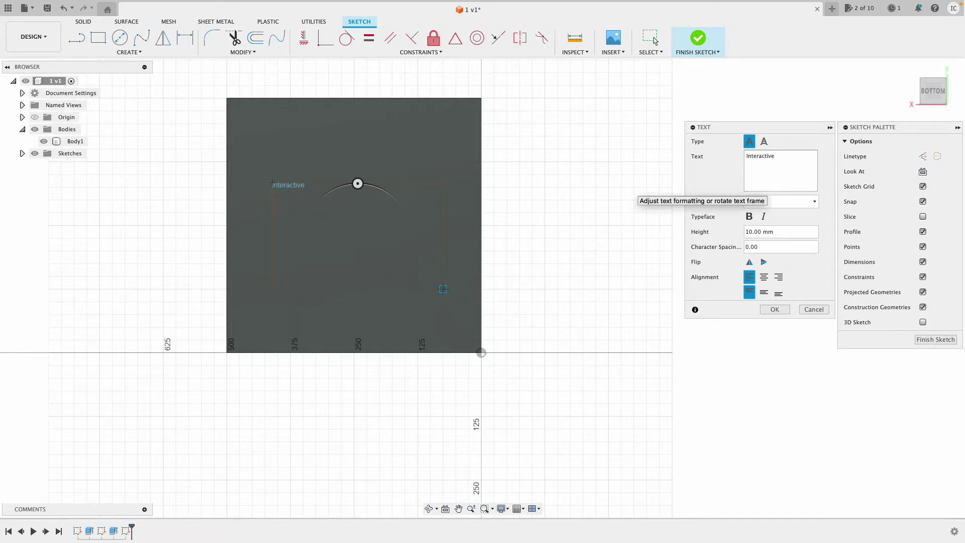
pyautogui.write(' CAD You')
pyautogui.press('BackSpace')
pyautogui.press('BackSpace')
pyautogui.press('BackSpace')
pyautogui.press('BackSpace')
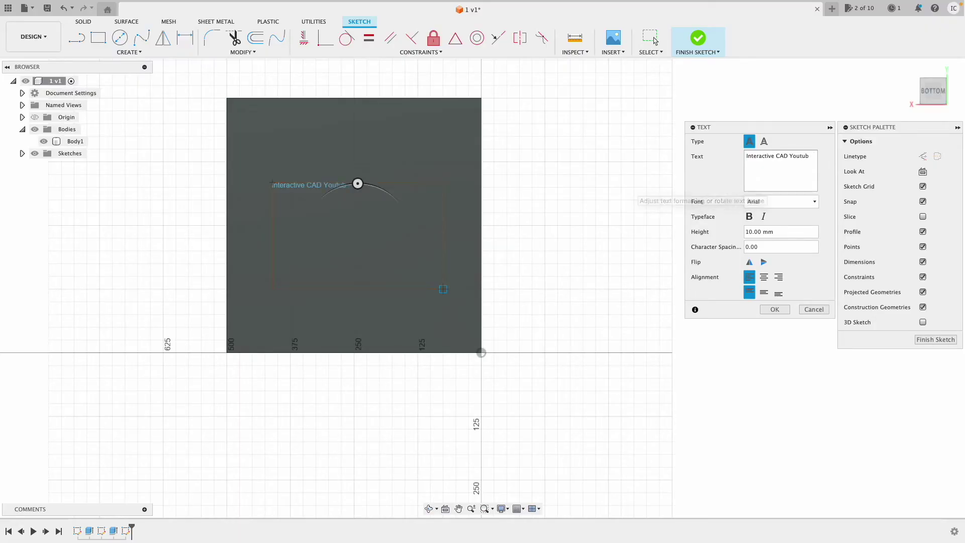
pyautogui.write('Tube')
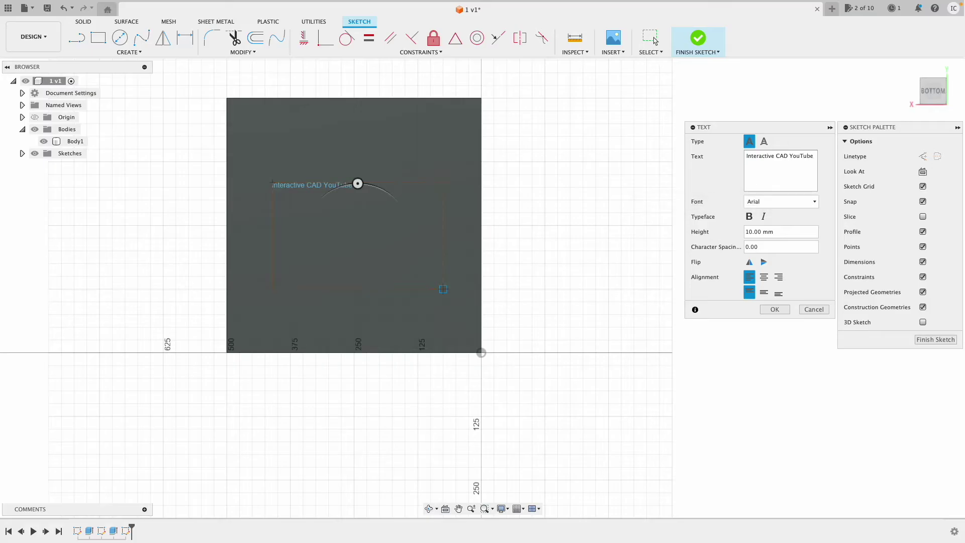
# Centre the text horizontally and vertically at 30 mm height and finish the sketch
pyautogui.click(764, 277)
pyautogui.click(764, 292)
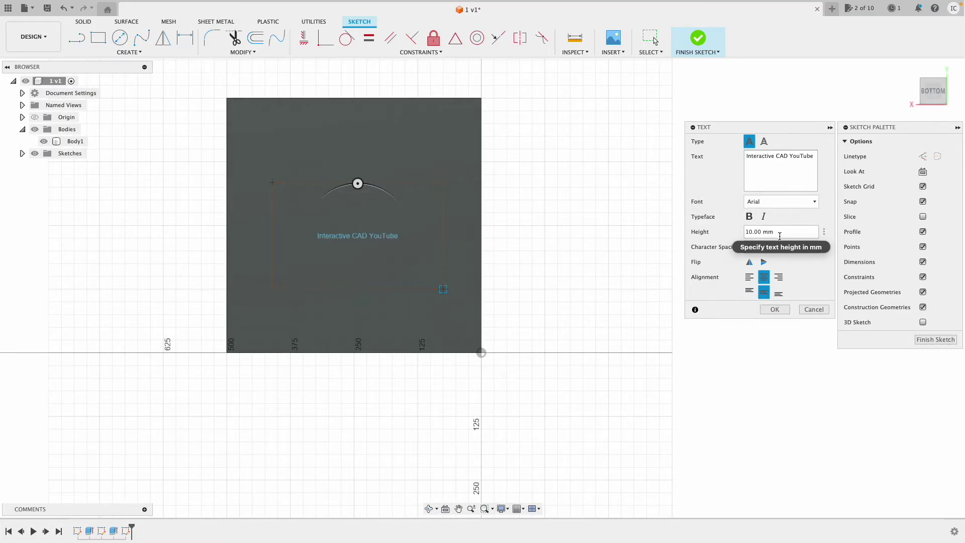
pyautogui.click(766, 232)
pyautogui.press('Return')
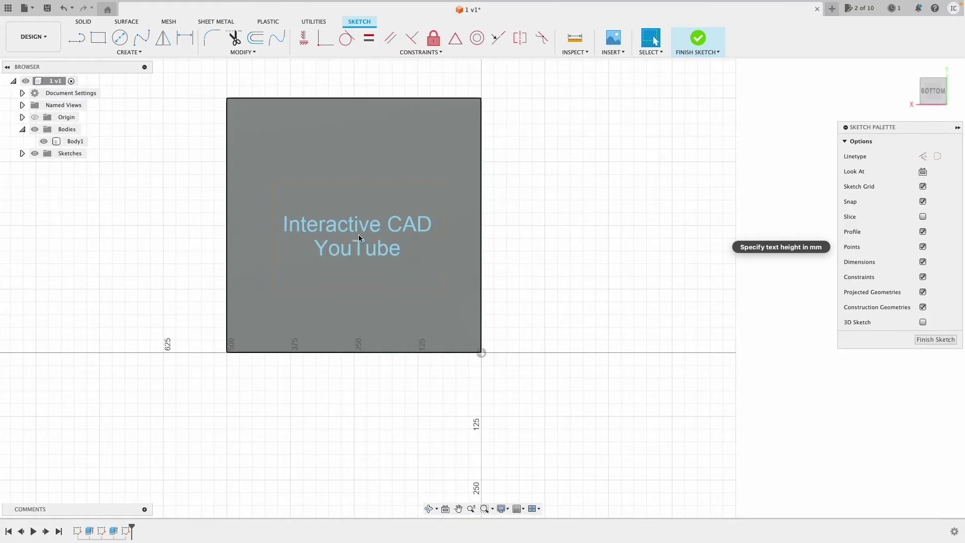
pyautogui.click(935, 340)
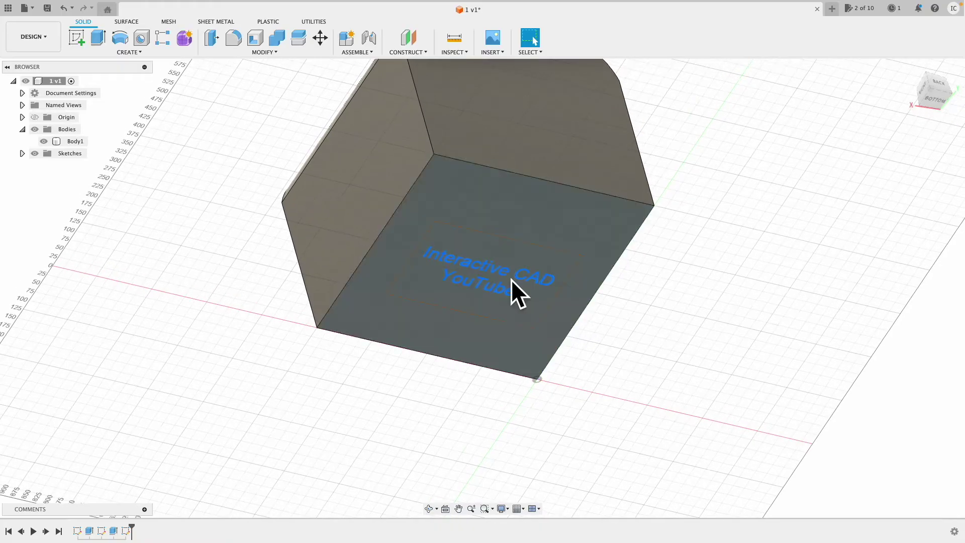
# Emboss the sketch text onto the block's flat face with a 50 mm depth
pyautogui.moveTo(932, 97); pyautogui.dragTo(909, 26)
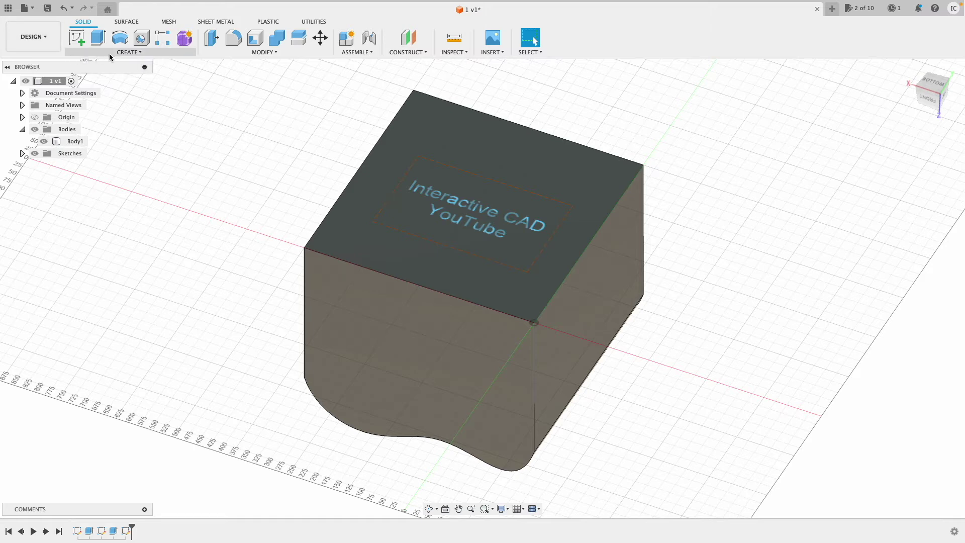
pyautogui.click(148, 57)
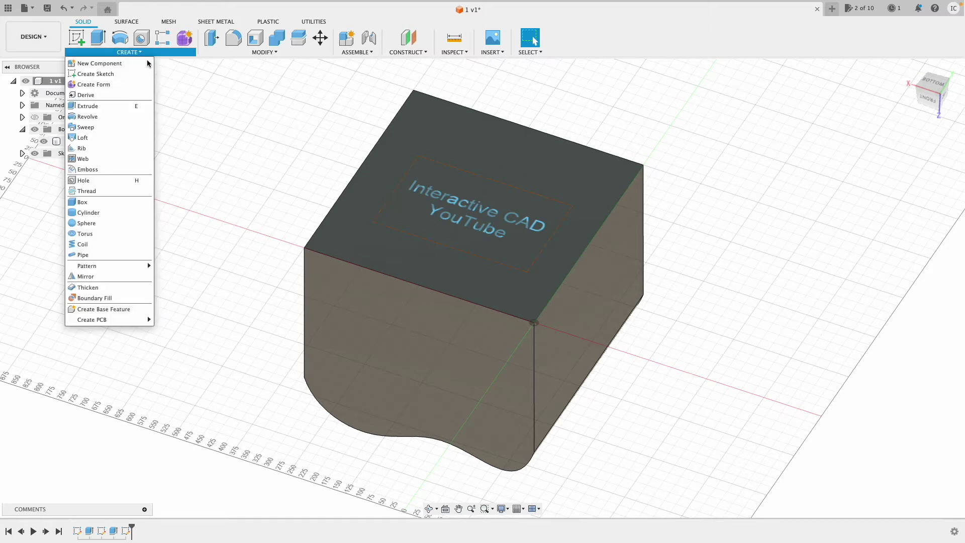
pyautogui.click(133, 170)
pyautogui.click(529, 227)
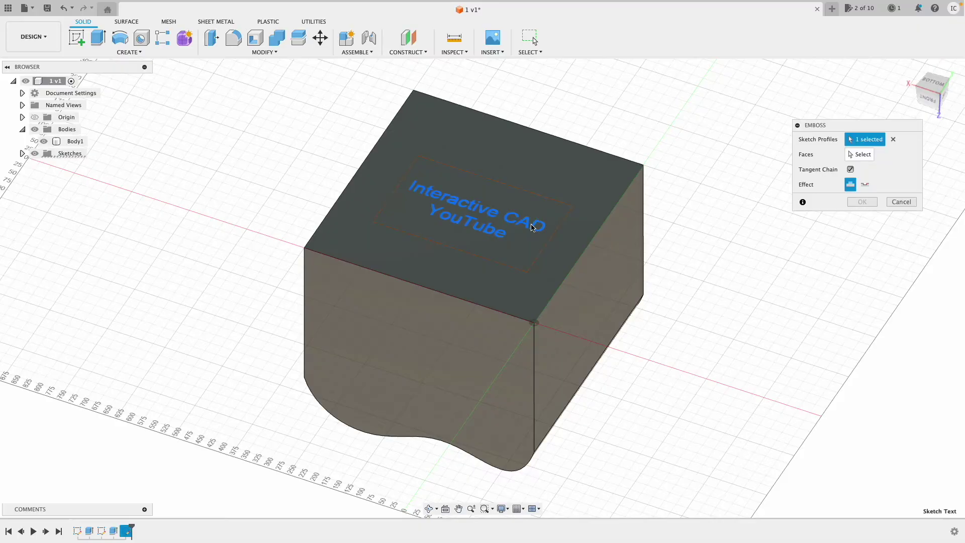
pyautogui.click(860, 154)
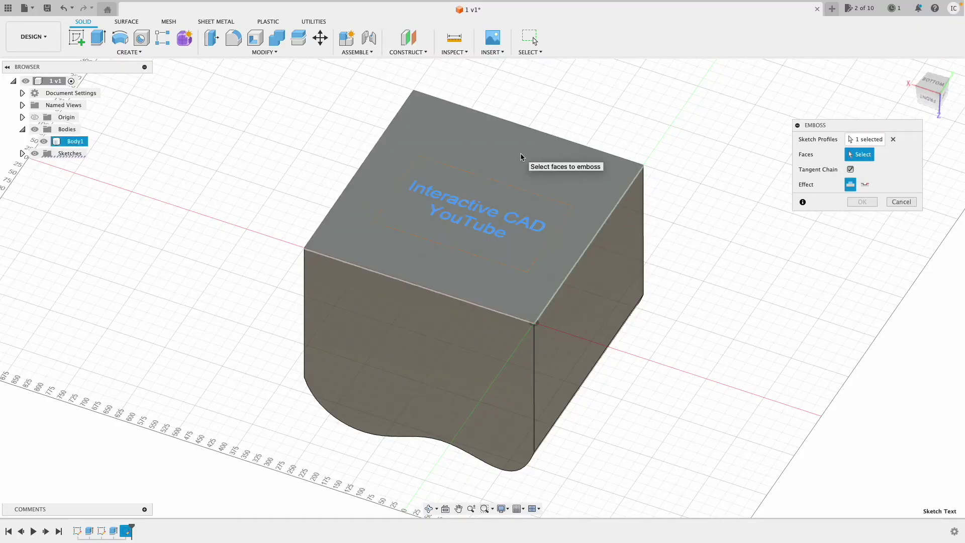
pyautogui.click(520, 154)
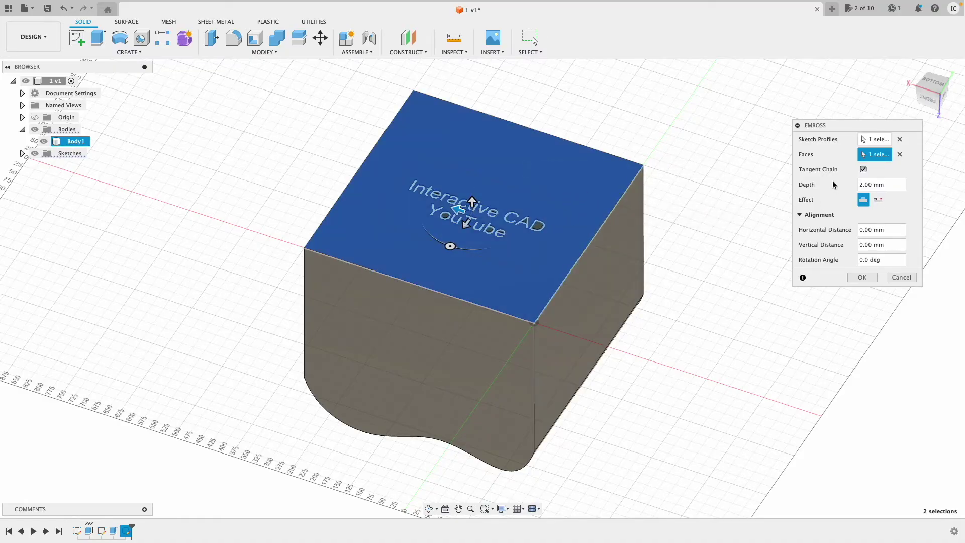
pyautogui.moveTo(838, 130); pyautogui.dragTo(760, 132)
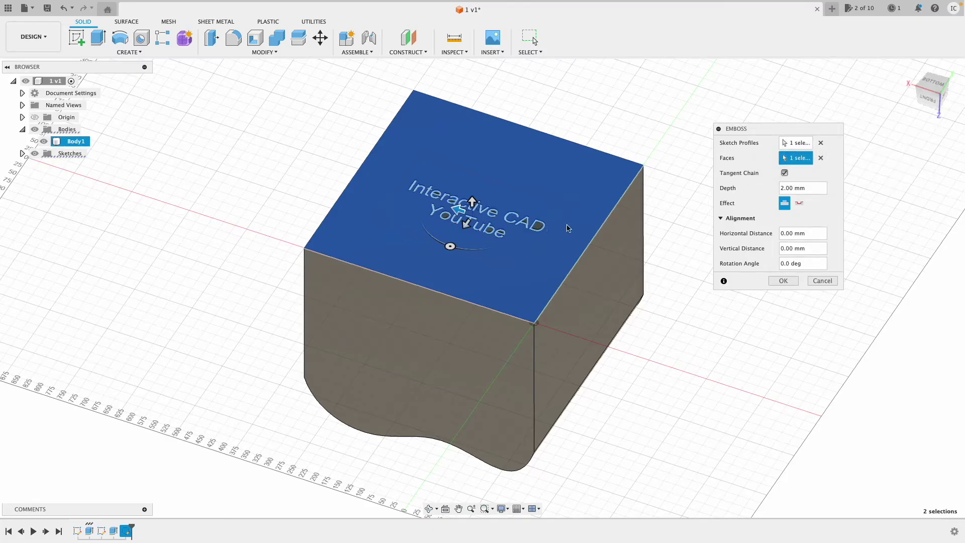
pyautogui.click(792, 188)
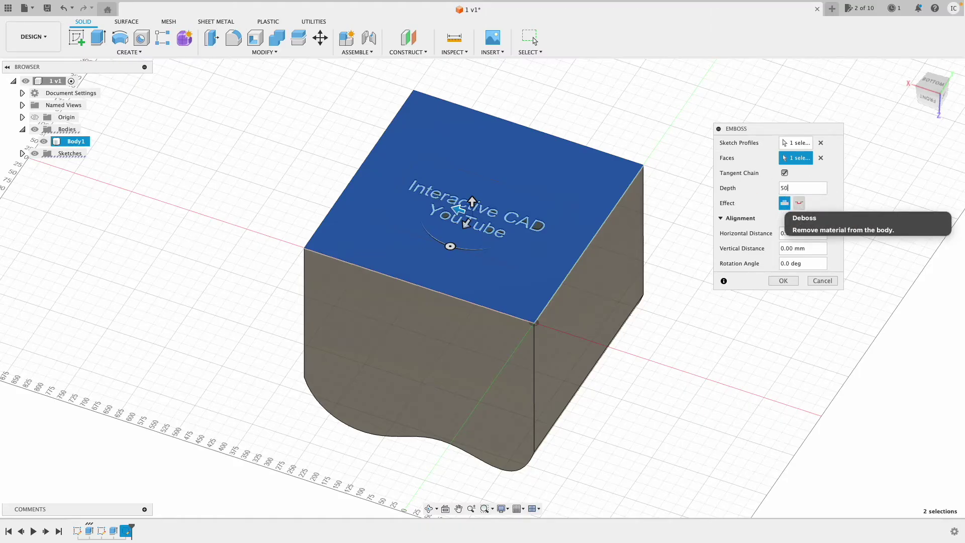
pyautogui.press('Return')
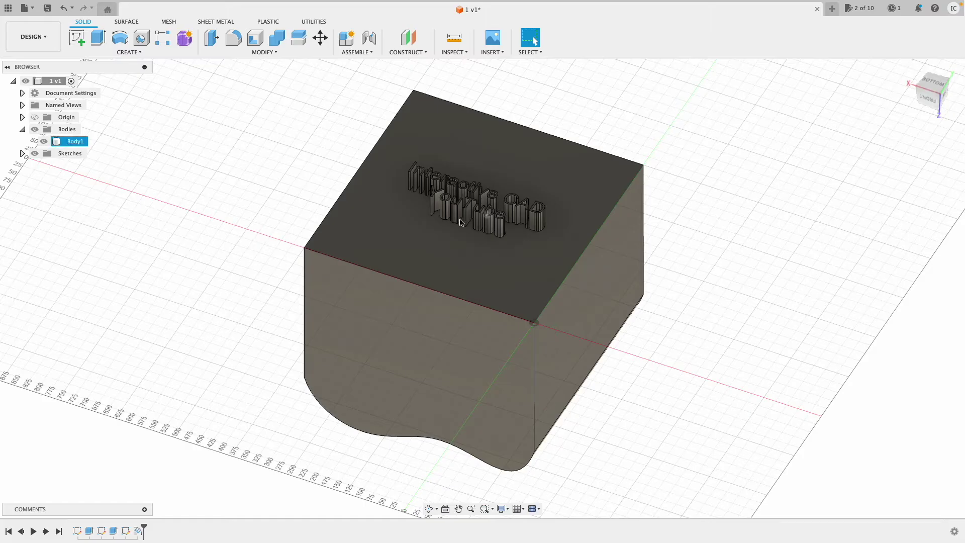
# Edit the Emboss feature and change its depth value
pyautogui.rightClick(137, 530)
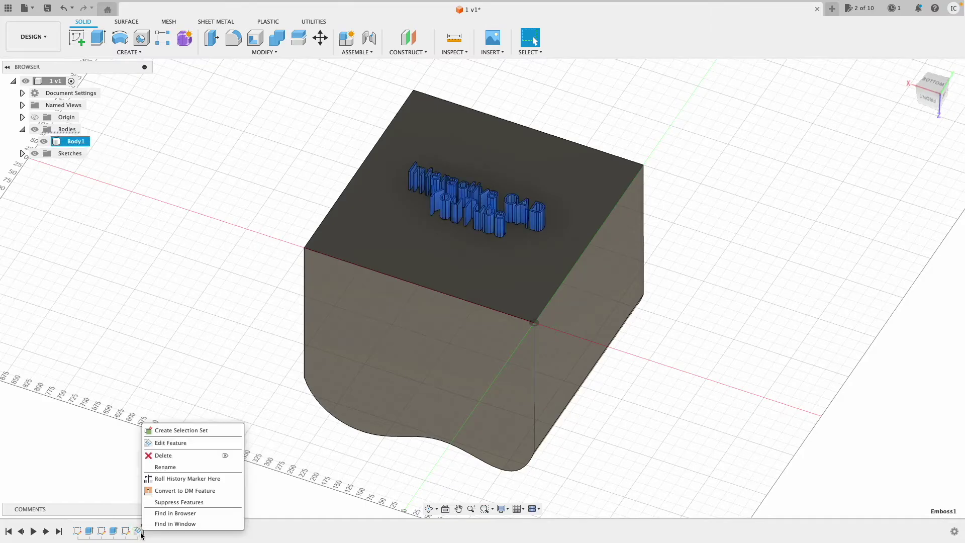
pyautogui.click(158, 443)
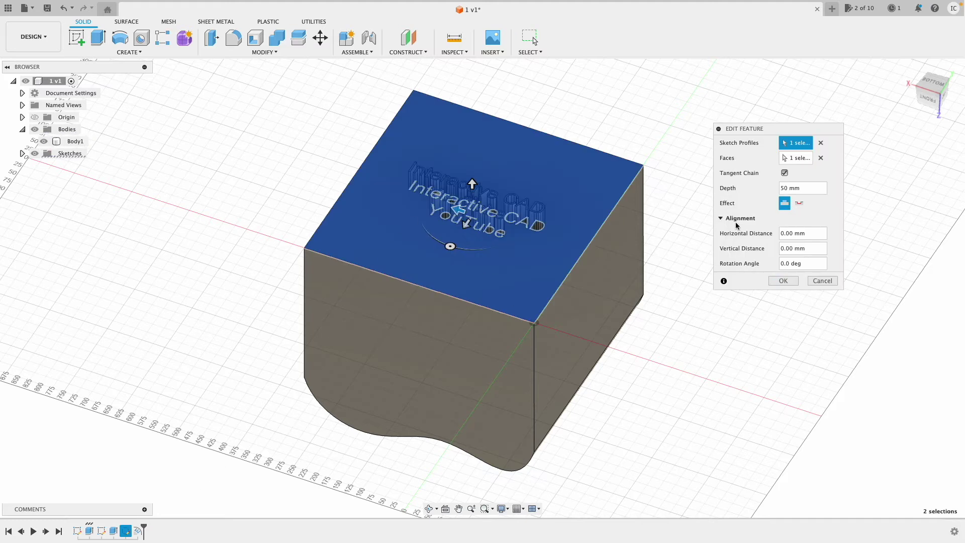
pyautogui.click(782, 190)
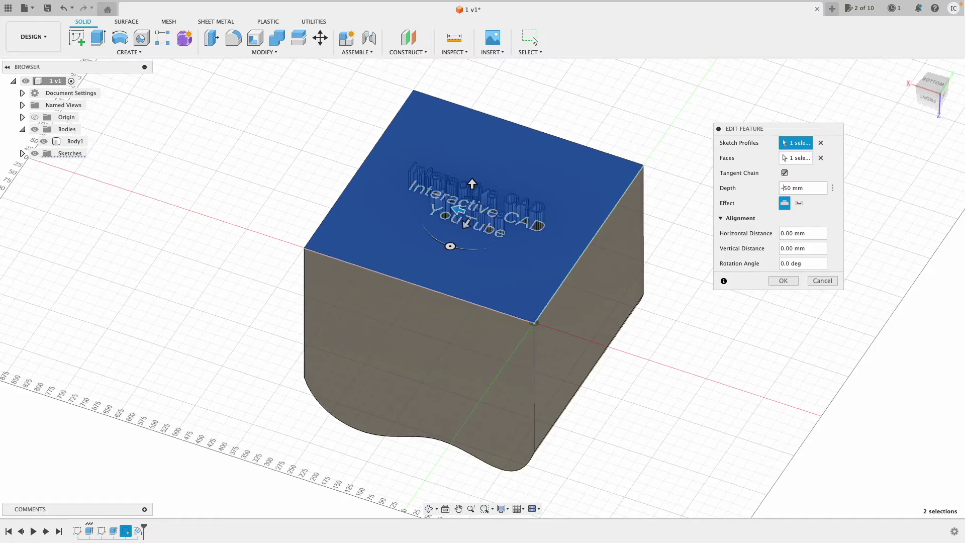
pyautogui.press('Return')
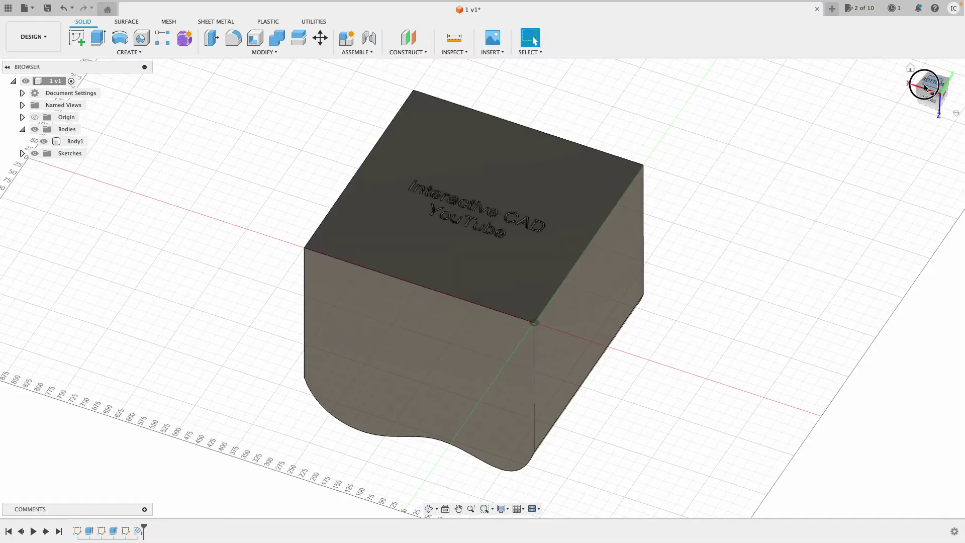
pyautogui.moveTo(925, 87)
pyautogui.mouseDown()
pyautogui.moveTo(917, 110)
pyautogui.moveTo(939, 94)
pyautogui.moveTo(889, 80)
pyautogui.moveTo(930, 93)
pyautogui.moveTo(895, 116)
pyautogui.mouseUp()
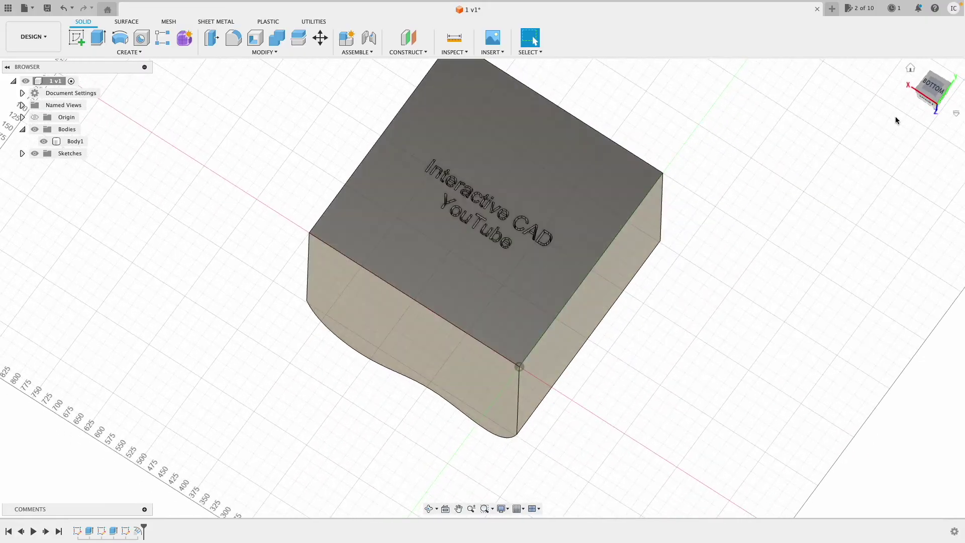
# Re-edit the Emboss feature and set its depth to -10 mm to engrave the text
pyautogui.rightClick(142, 532)
pyautogui.click(168, 438)
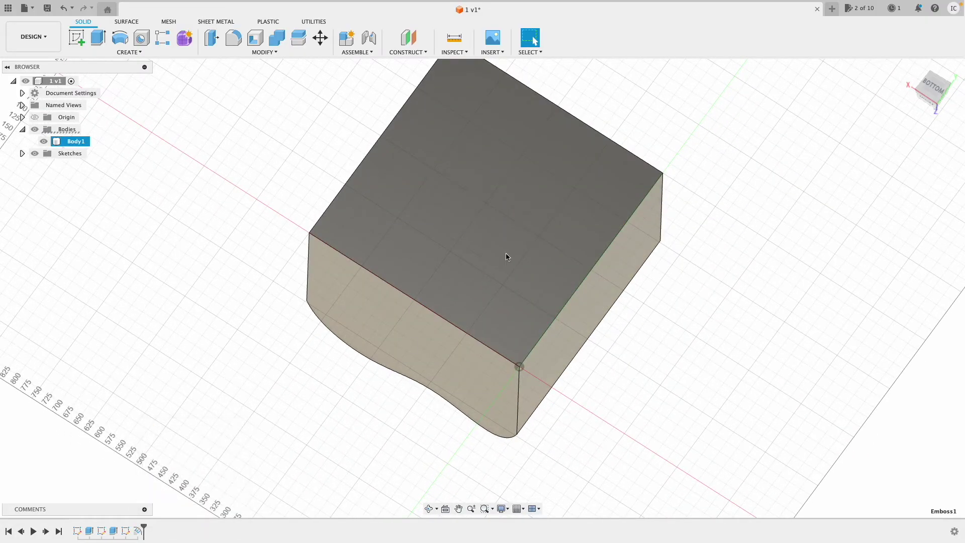
pyautogui.click(787, 189)
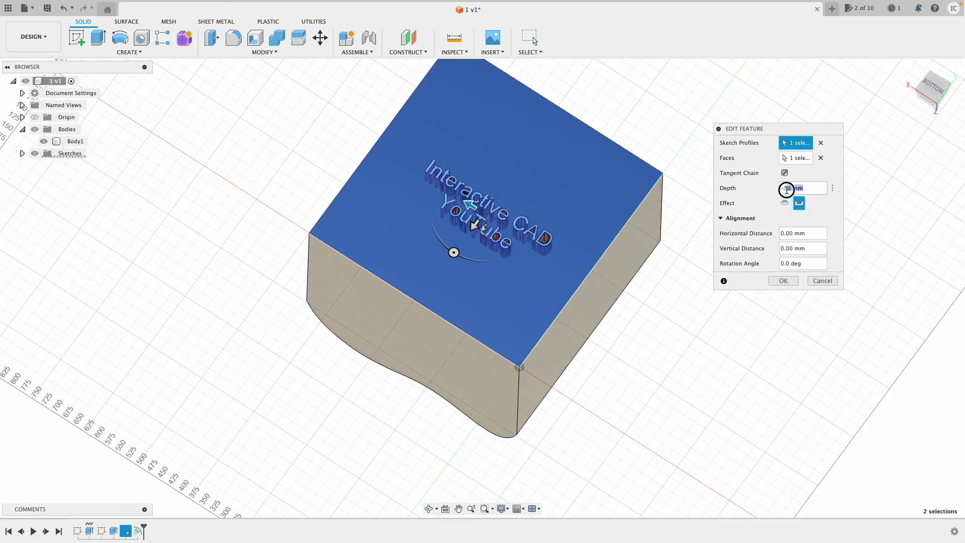
pyautogui.write('-2')
pyautogui.press('BackSpace')
pyautogui.write('1')
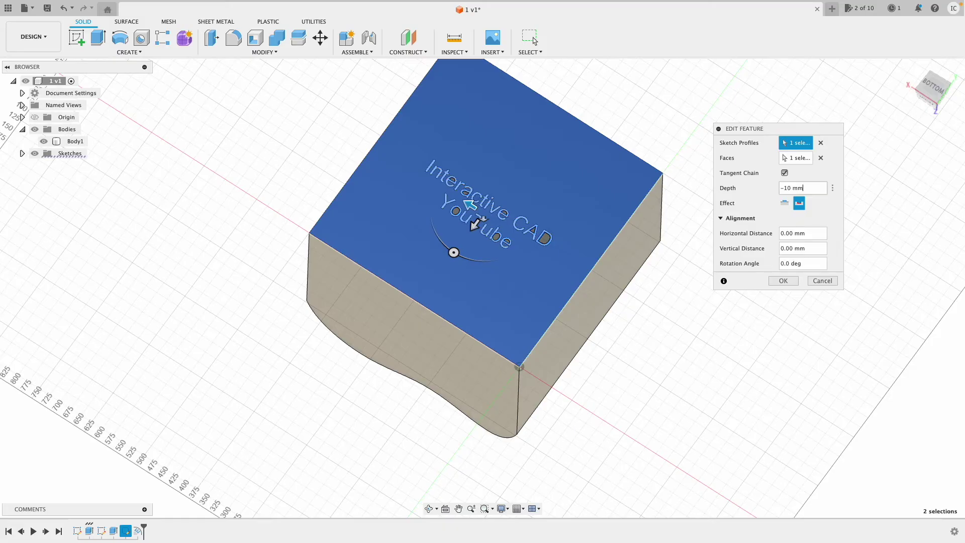
pyautogui.press('Return')
pyautogui.moveTo(934, 102)
pyautogui.mouseDown()
pyautogui.moveTo(915, 75)
pyautogui.moveTo(941, 86)
pyautogui.moveTo(769, 104)
pyautogui.moveTo(732, 58)
pyautogui.moveTo(895, 28)
pyautogui.moveTo(659, 39)
pyautogui.mouseUp()
# Create an offset plane 650 mm from the bottom face, above the curved top
pyautogui.scroll(5, 688, 83)
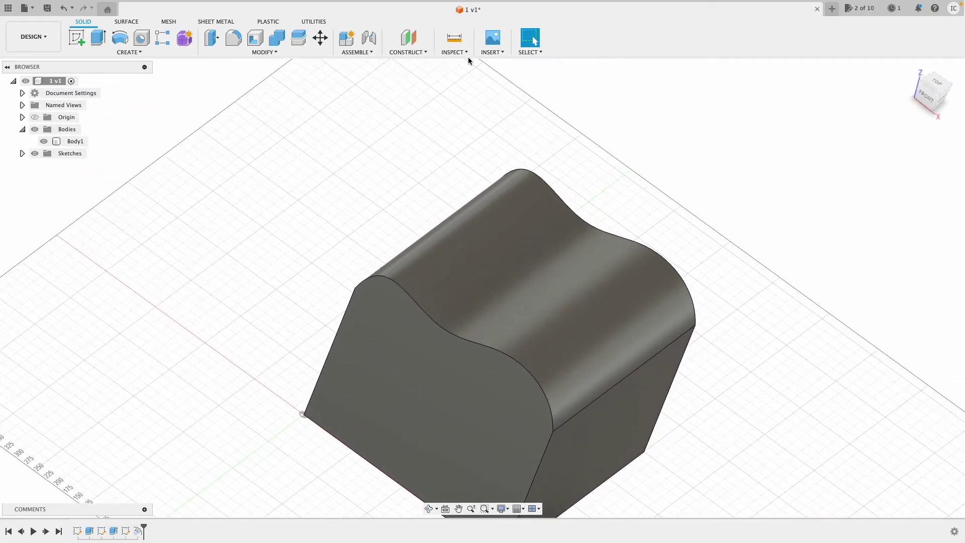
pyautogui.click(407, 52)
pyautogui.click(415, 63)
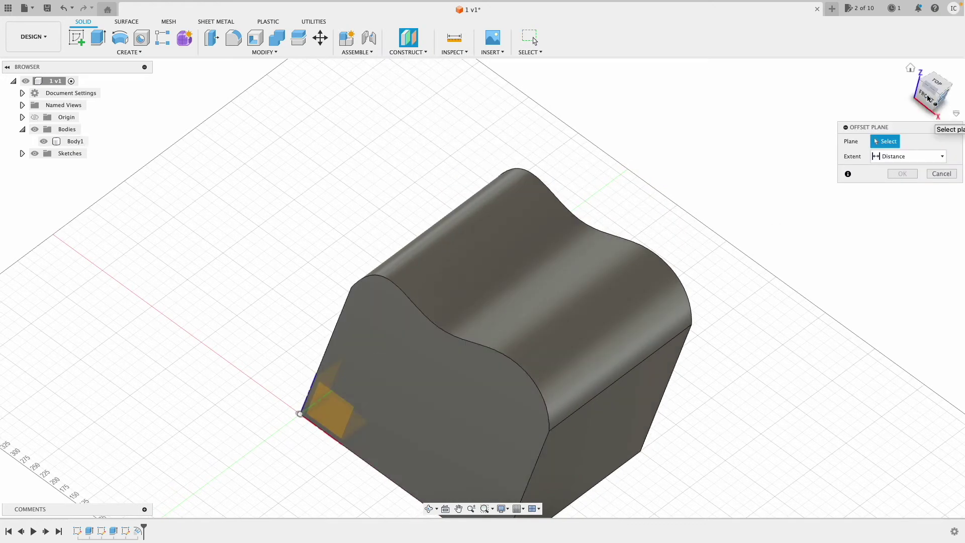
pyautogui.click(927, 63)
pyautogui.click(445, 404)
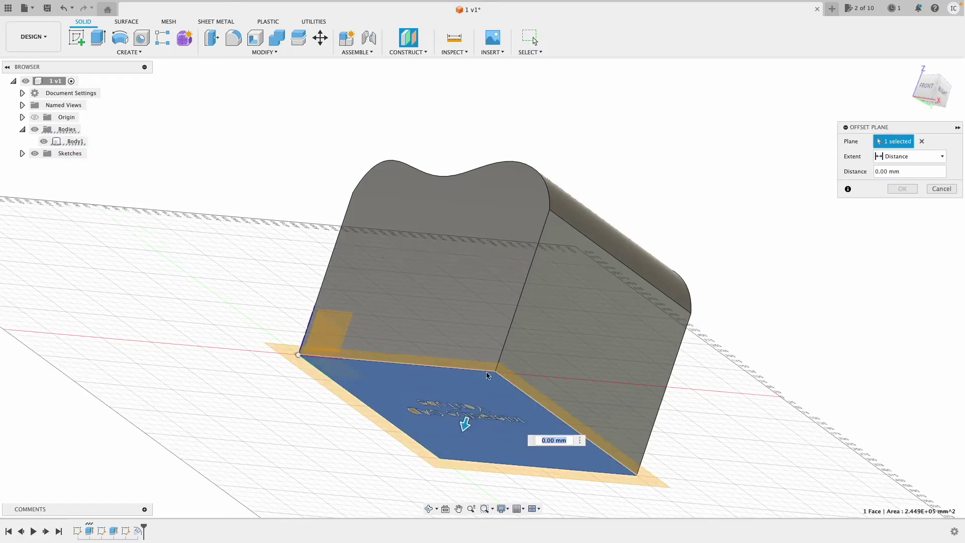
pyautogui.moveTo(464, 425); pyautogui.dragTo(572, 101)
pyautogui.click(941, 81)
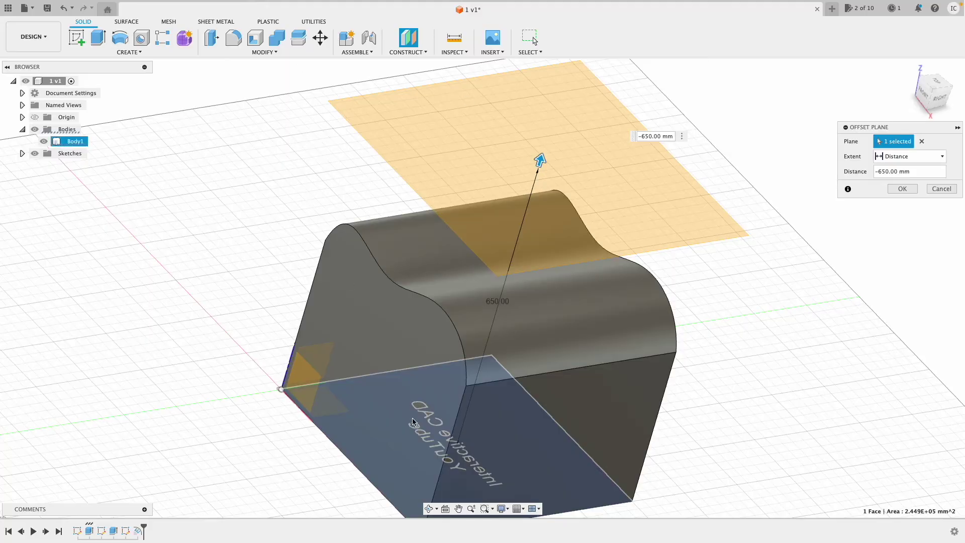
pyautogui.click(902, 189)
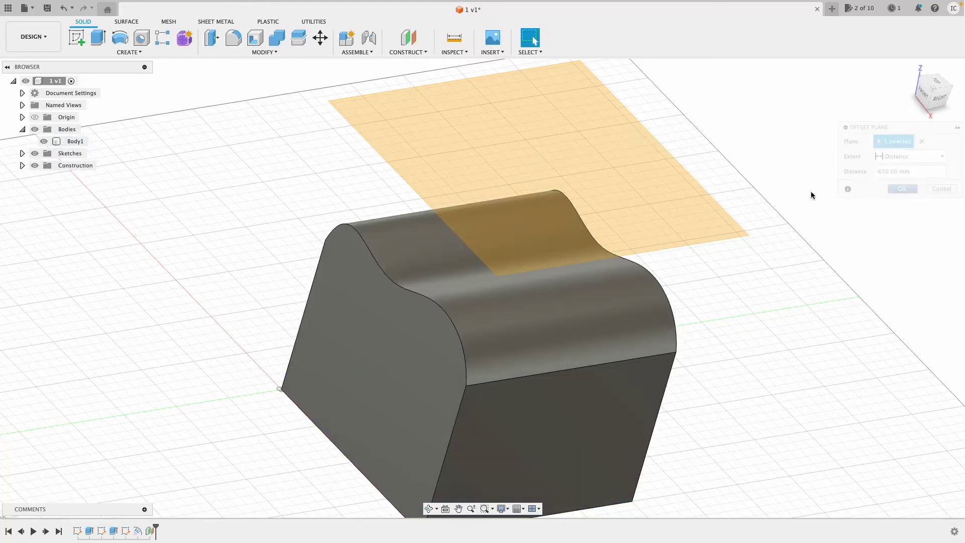
pyautogui.click(680, 174)
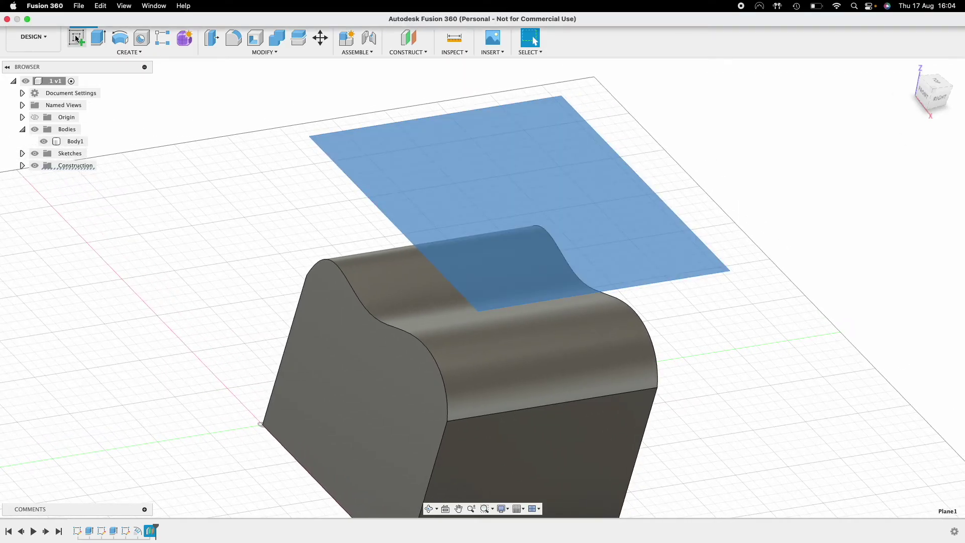
# Create a sketch on Plane1 and rotate the Top view two quarter turns
pyautogui.click(76, 38)
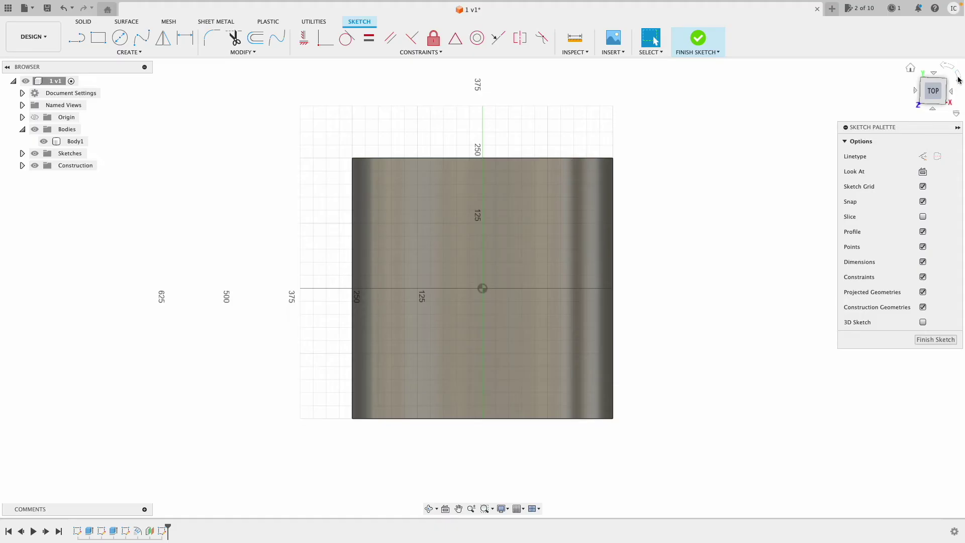
pyautogui.click(959, 79)
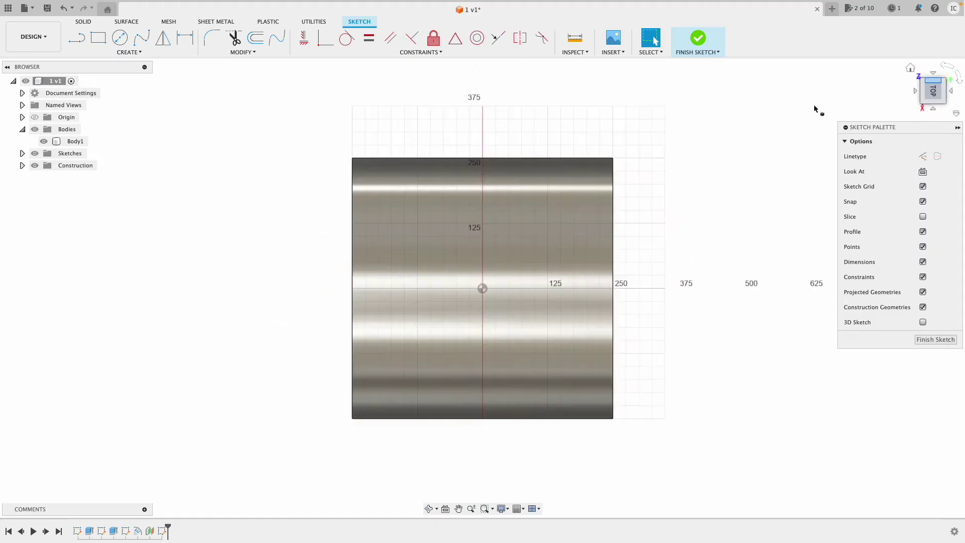
pyautogui.click(945, 70)
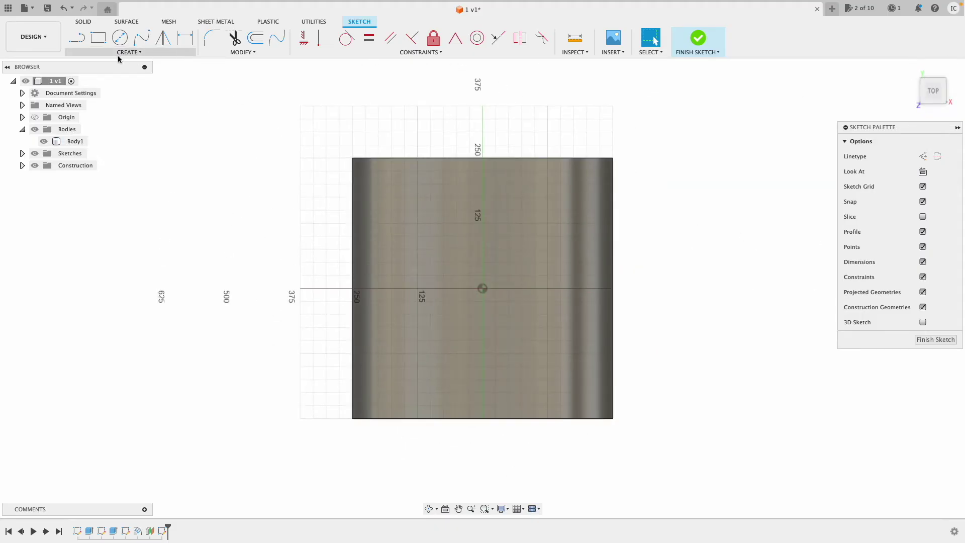
pyautogui.click(129, 52)
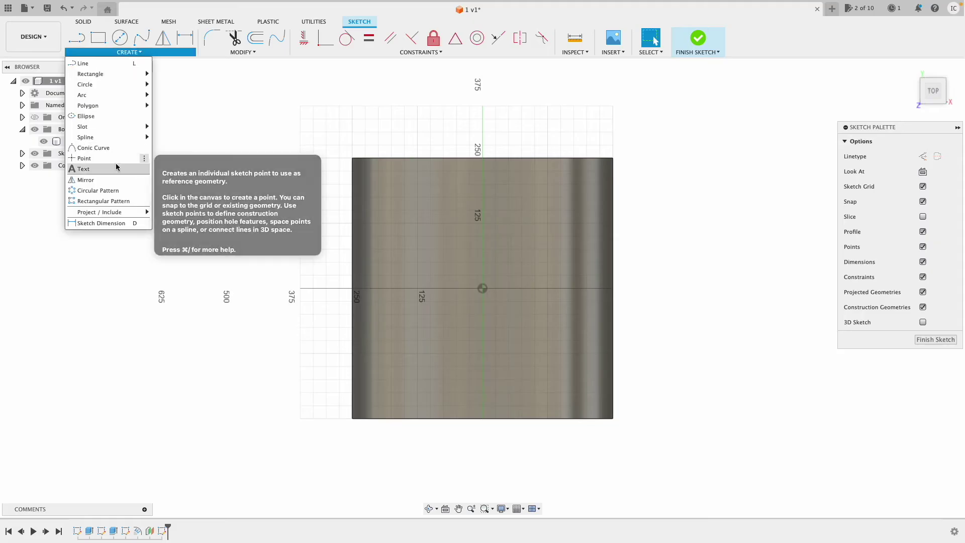
# Start INTERACTIVE CAD YOUTUBE text across the block and switch it to Text On Path mode
pyautogui.click(132, 166)
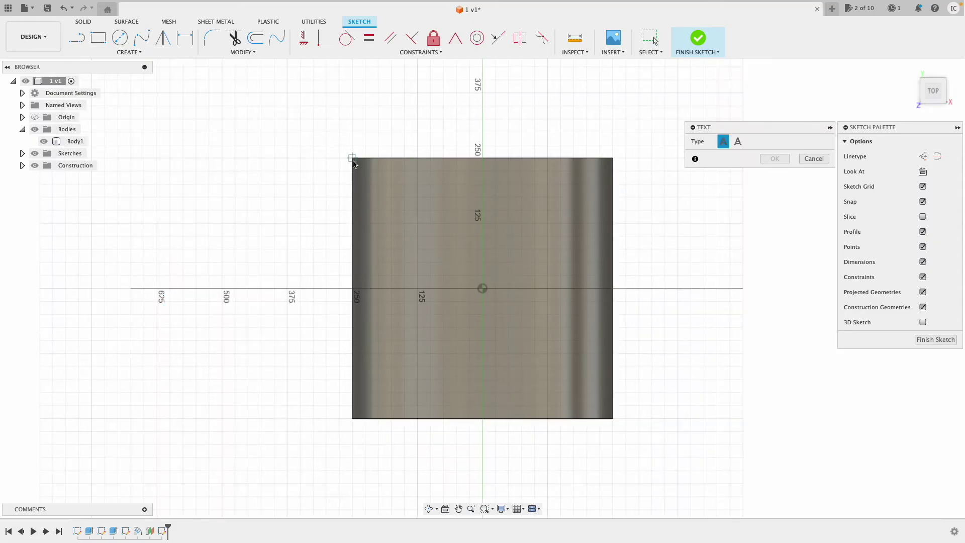
pyautogui.click(613, 419)
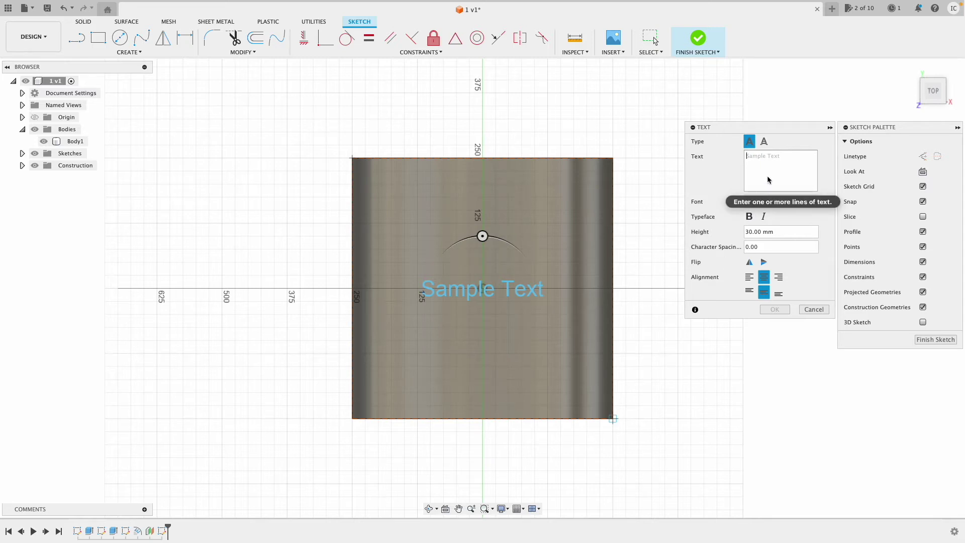
pyautogui.write('INT')
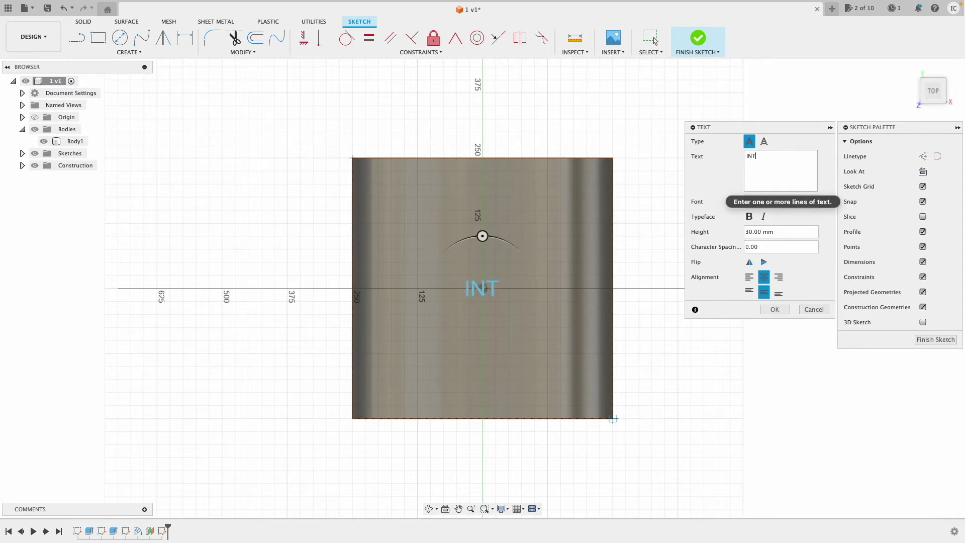
pyautogui.write('ERACTIVE ')
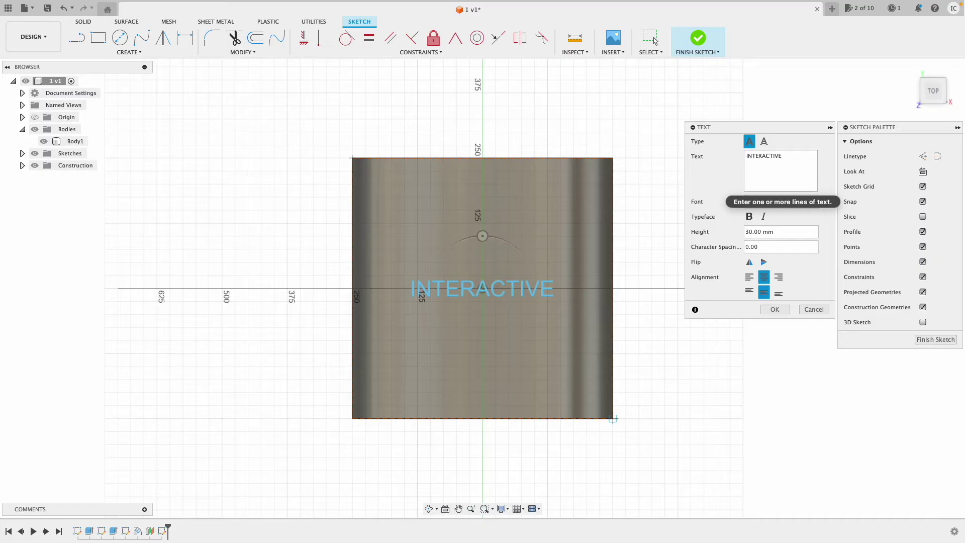
pyautogui.write('CAD Y')
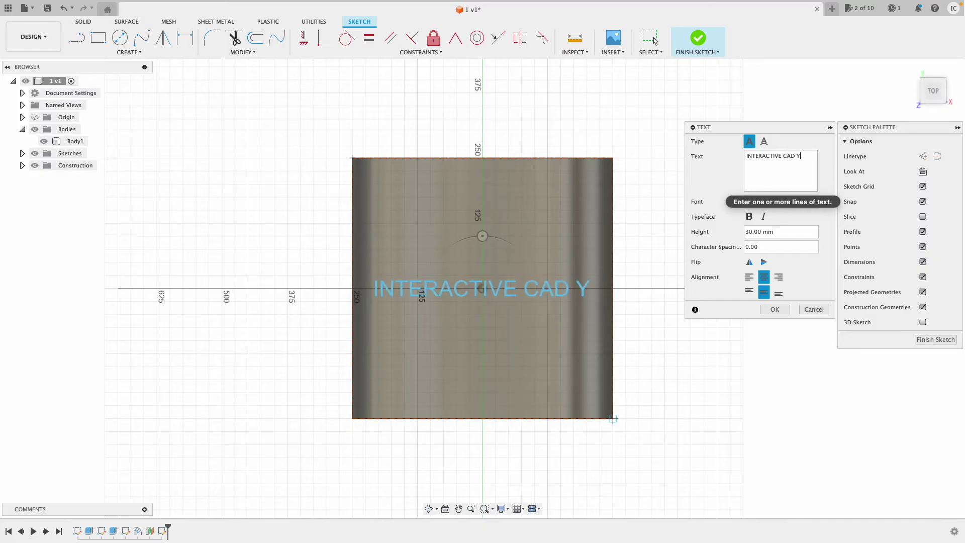
pyautogui.write('OUTUBE')
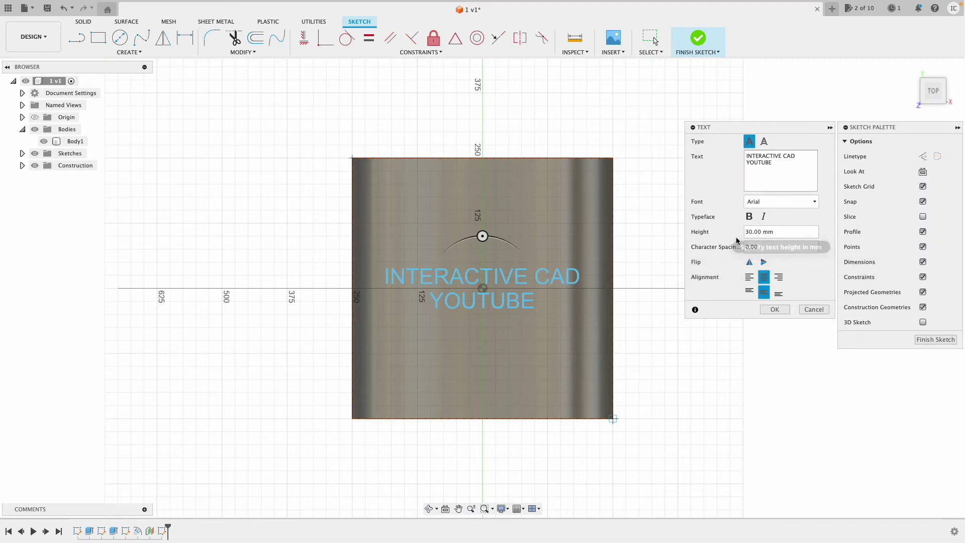
pyautogui.click(766, 144)
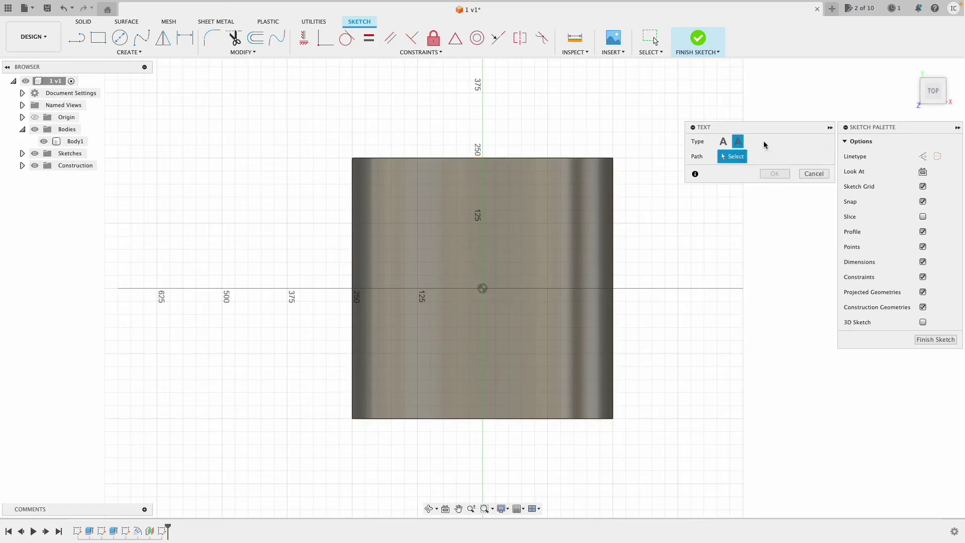
# Revert to framed text, check the info, and cancel the Text command without adding any text
pyautogui.click(727, 144)
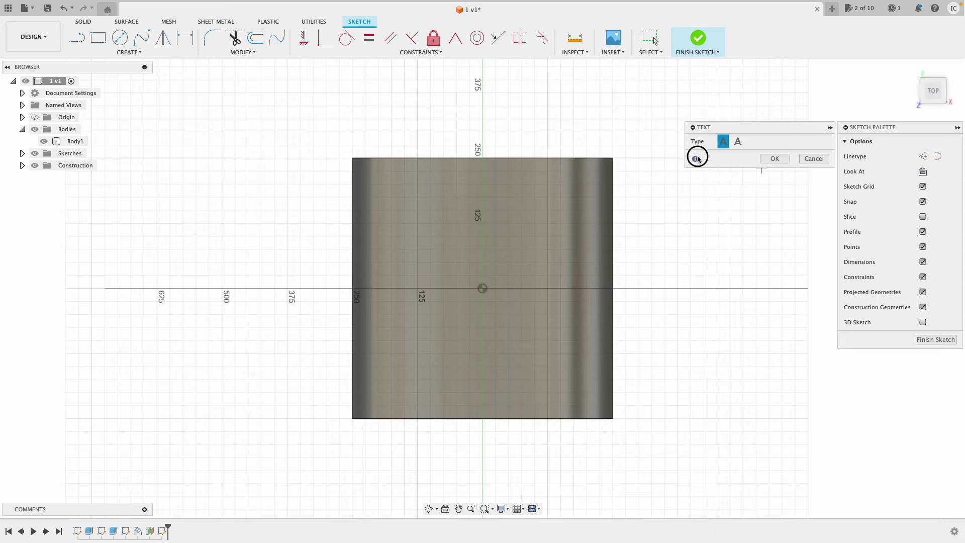
pyautogui.click(697, 158)
pyautogui.click(774, 159)
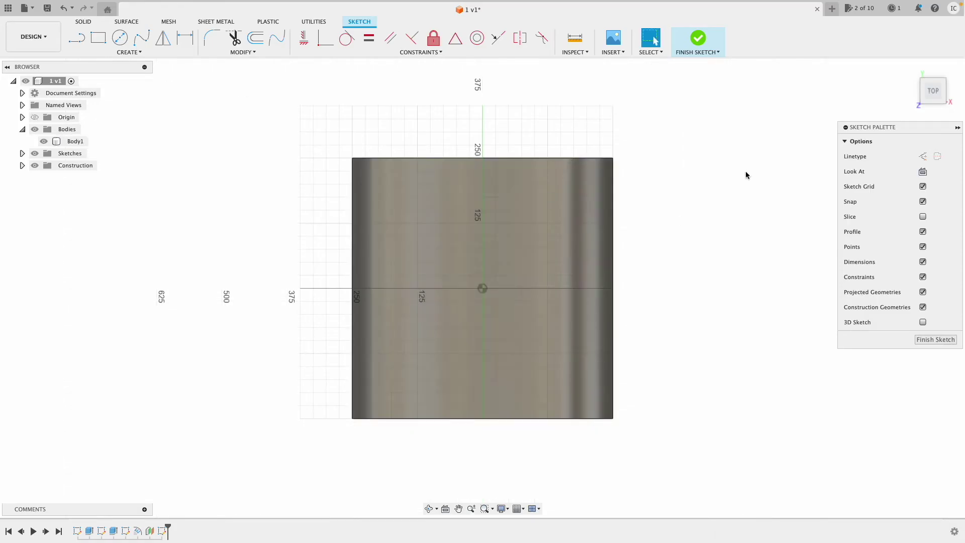
pyautogui.click(98, 55)
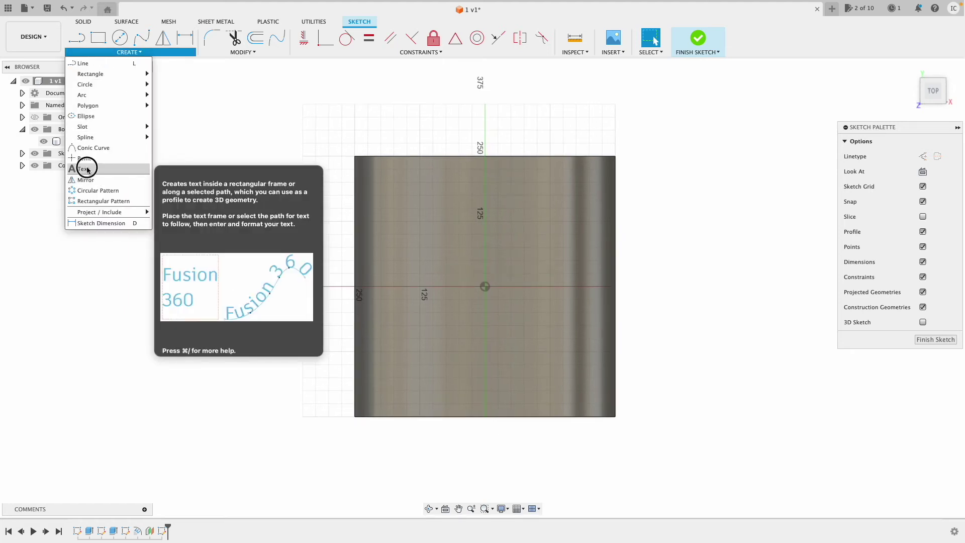
# Place bold INTERACTIVE CAD YOUTUBE text framed over the block, fixing the 'YOUTUVE' typo
pyautogui.click(86, 166)
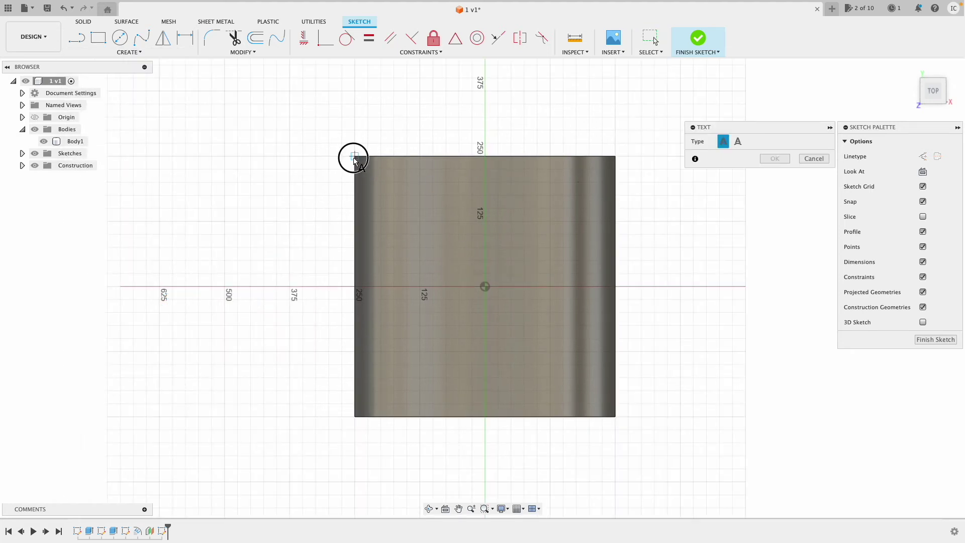
pyautogui.click(615, 417)
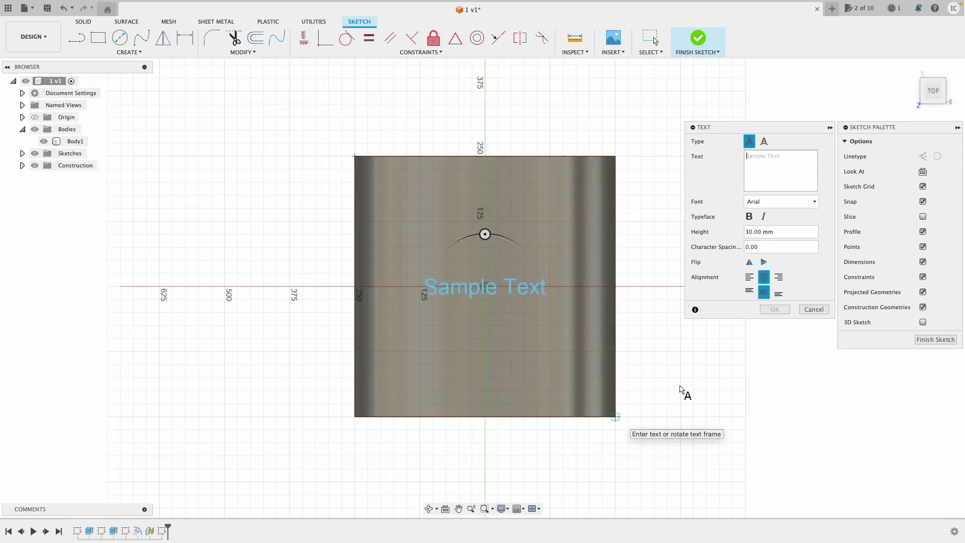
pyautogui.click(764, 187)
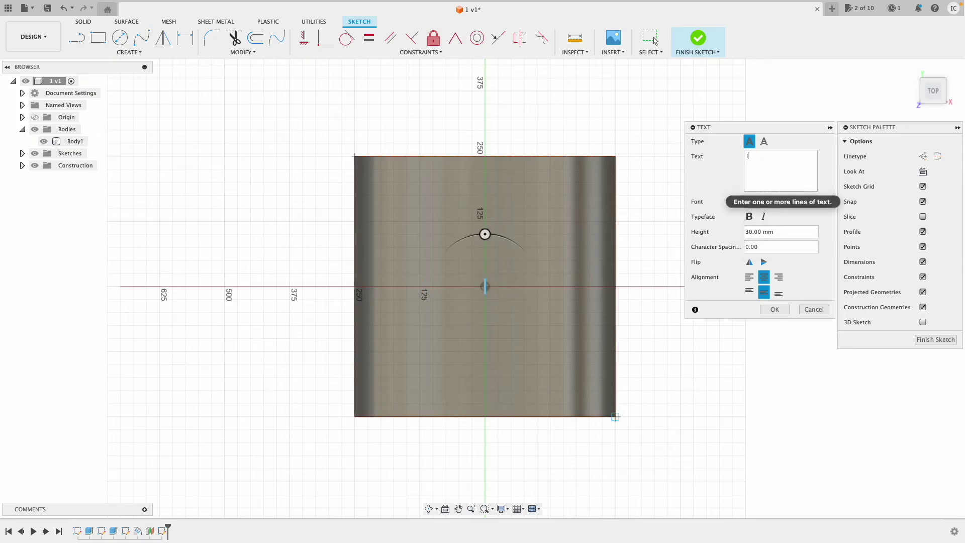
pyautogui.write('INTERACTIVE CAD ')
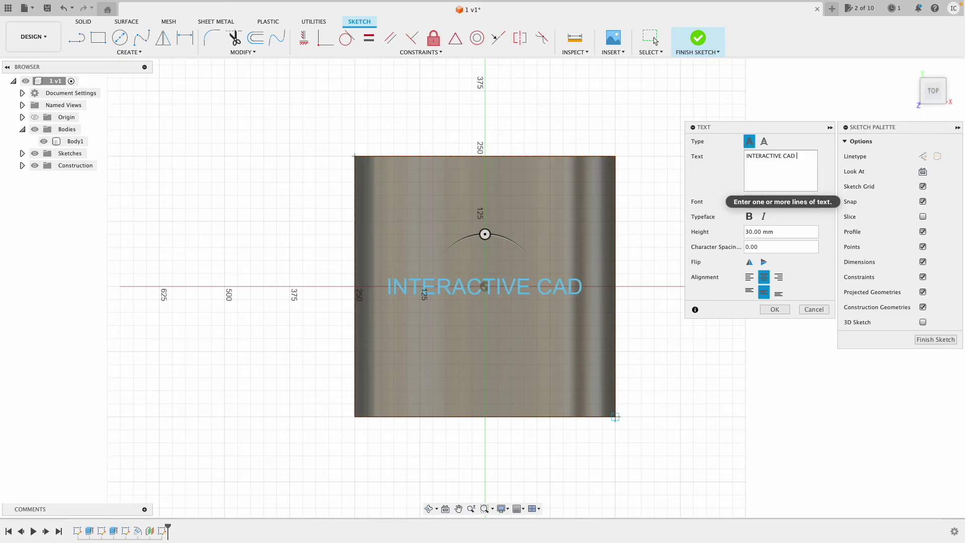
pyautogui.write('YOUTUVE')
pyautogui.press('BackSpace')
pyautogui.press('BackSpace')
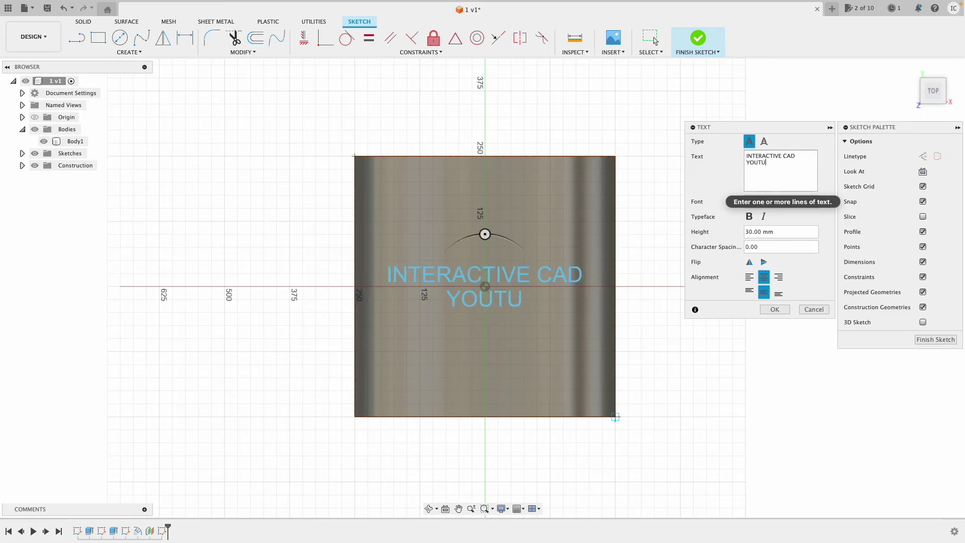
pyautogui.write('BE')
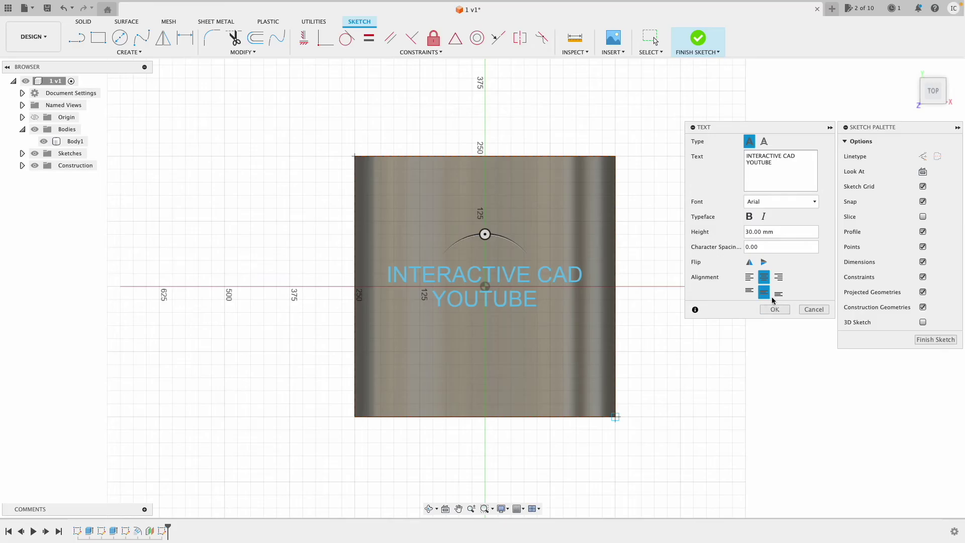
pyautogui.click(749, 217)
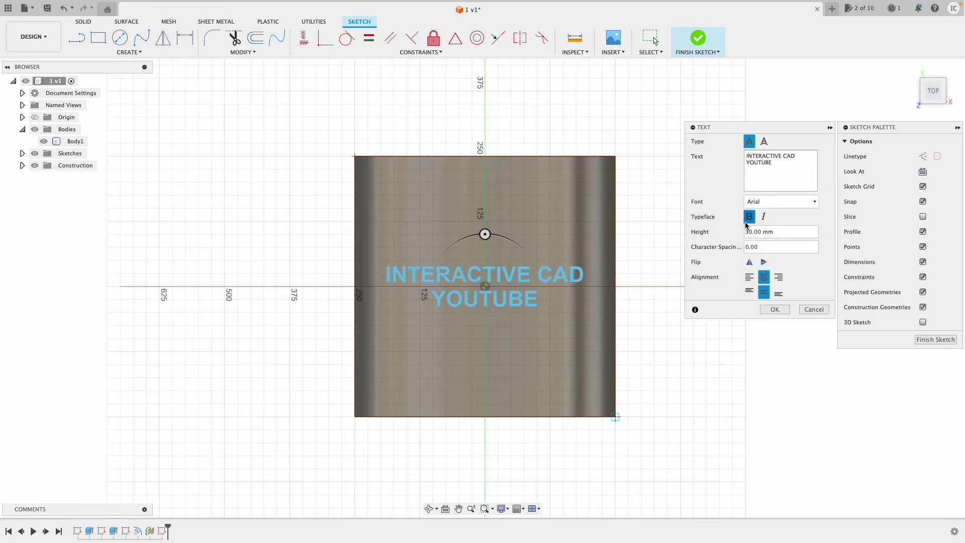
pyautogui.click(775, 309)
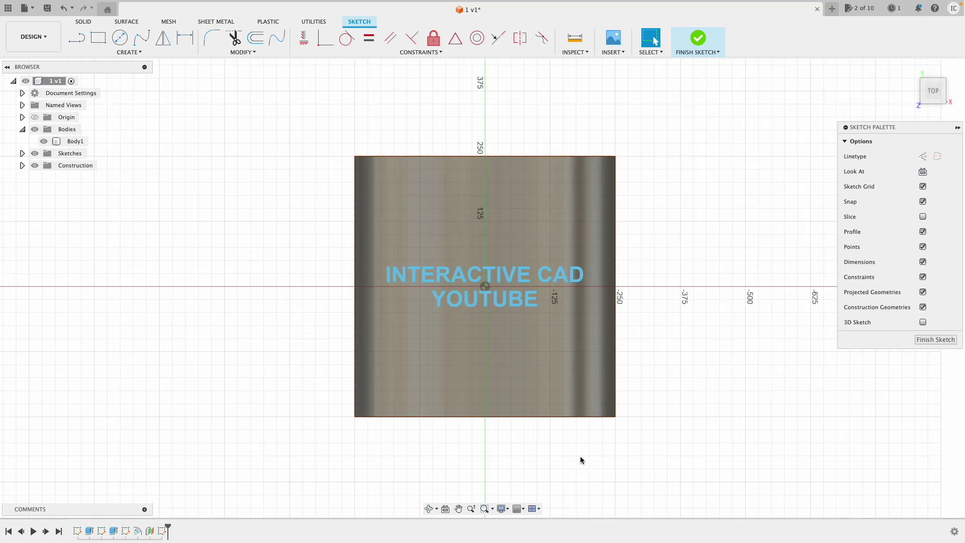
# Orbit to a 3D view of the block and finish the Plane1 sketch
pyautogui.click(428, 508)
pyautogui.moveTo(423, 327); pyautogui.dragTo(430, 256)
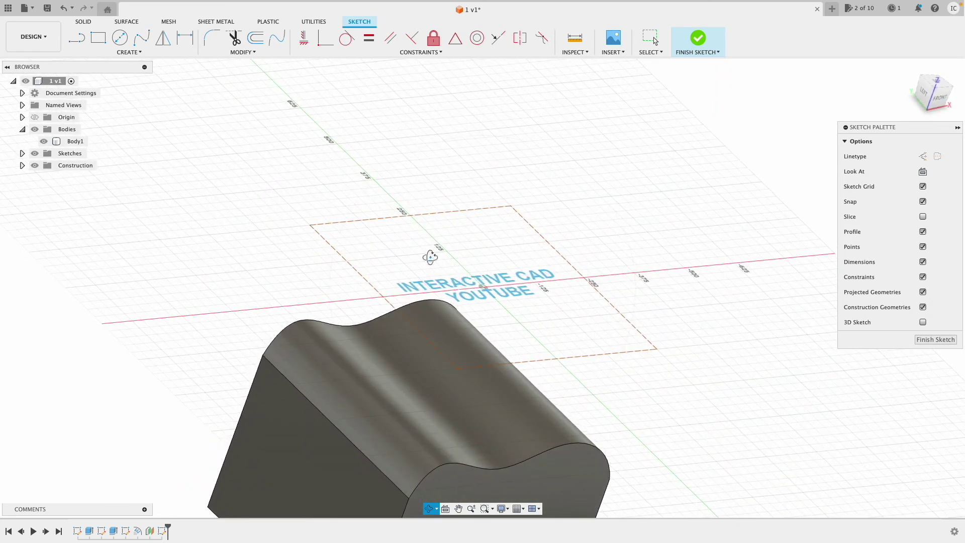
pyautogui.click(124, 52)
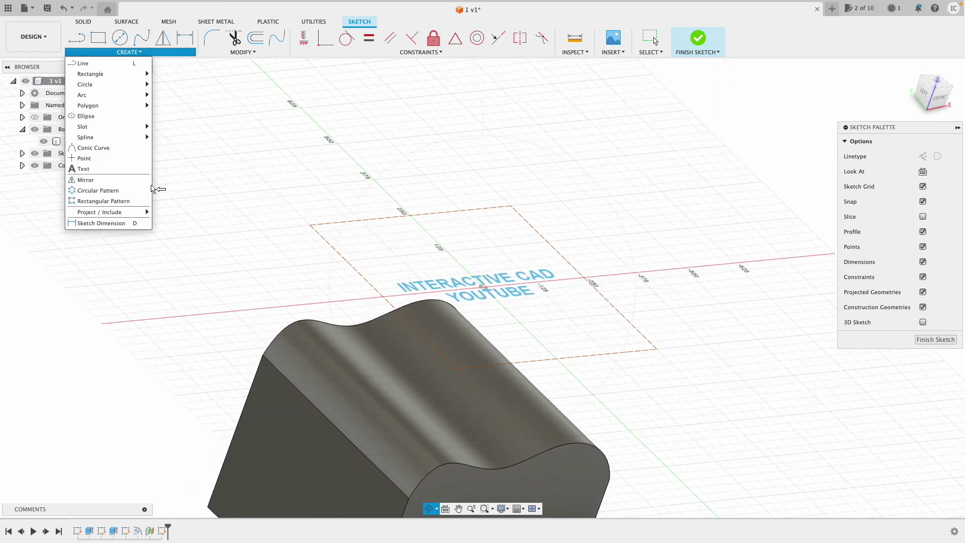
pyautogui.moveTo(352, 125)
pyautogui.mouseDown()
pyautogui.moveTo(418, 121)
pyautogui.moveTo(673, 55)
pyautogui.mouseUp()
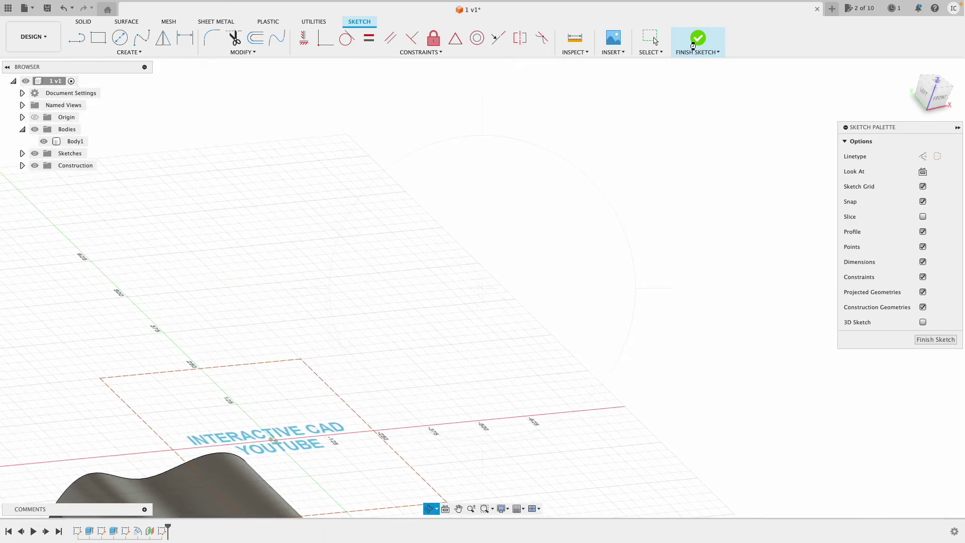
pyautogui.click(698, 38)
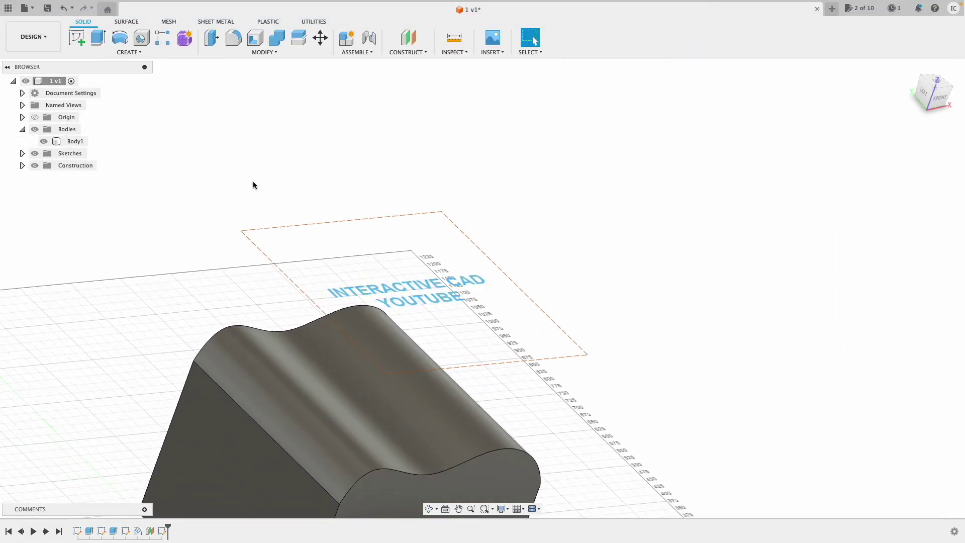
# Emboss the sketch text 20 mm high onto Body1's curved top face
pyautogui.click(107, 51)
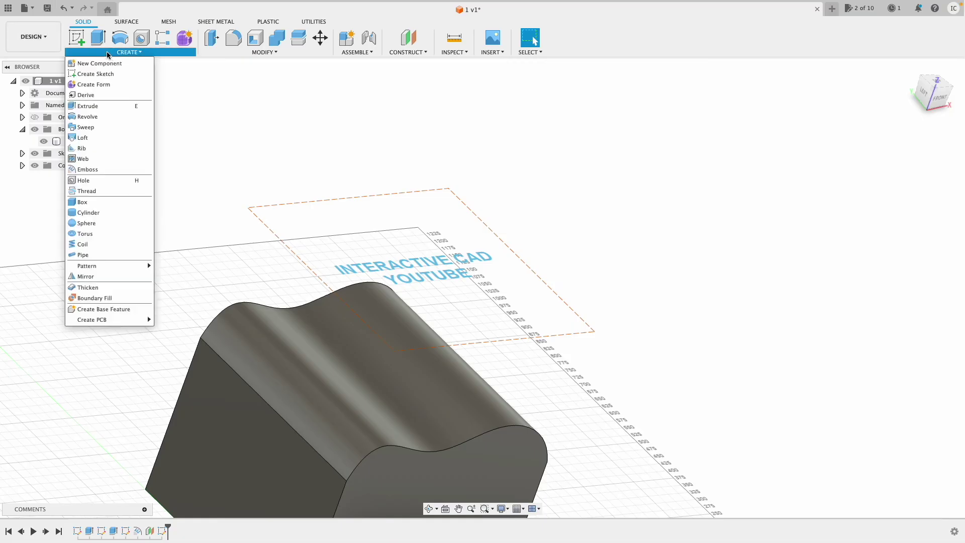
pyautogui.click(130, 169)
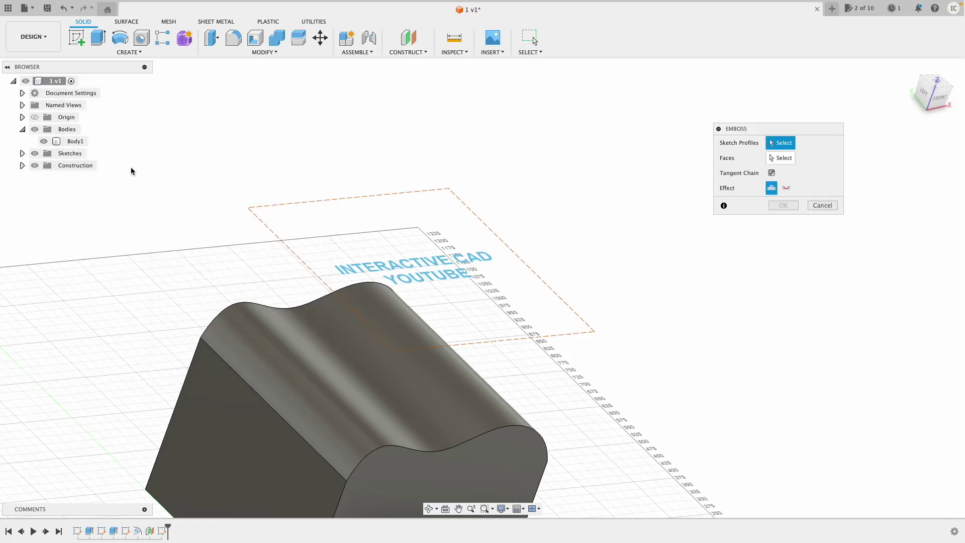
pyautogui.click(348, 268)
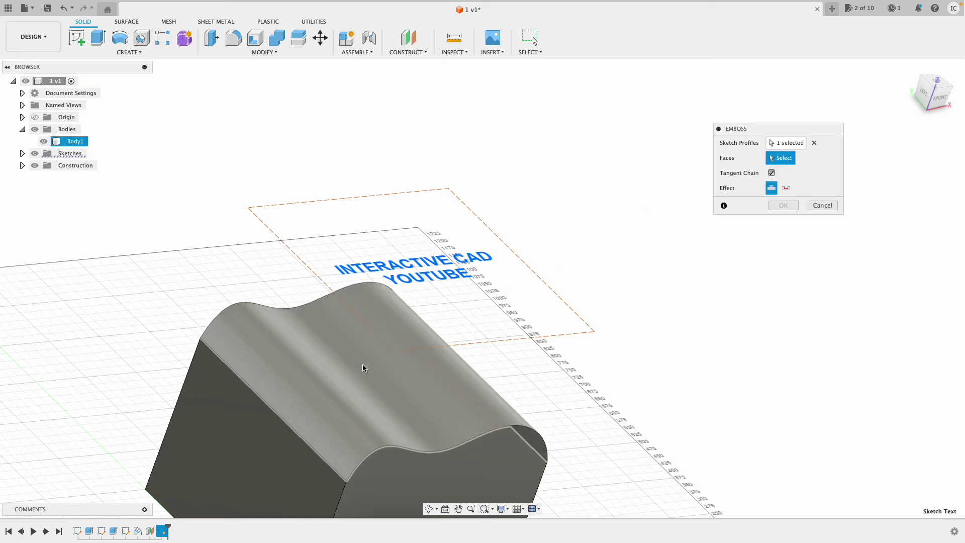
pyautogui.click(463, 352)
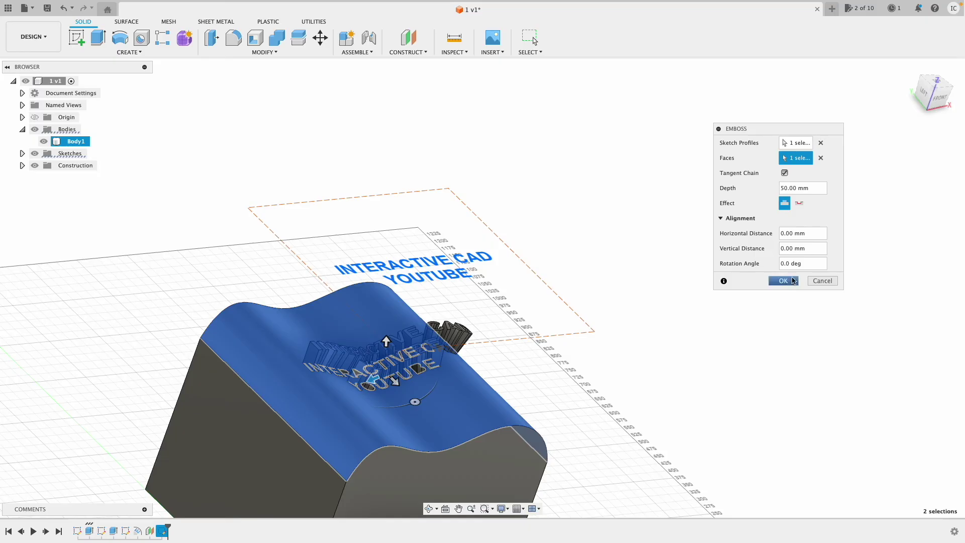
pyautogui.click(803, 188)
pyautogui.write('20')
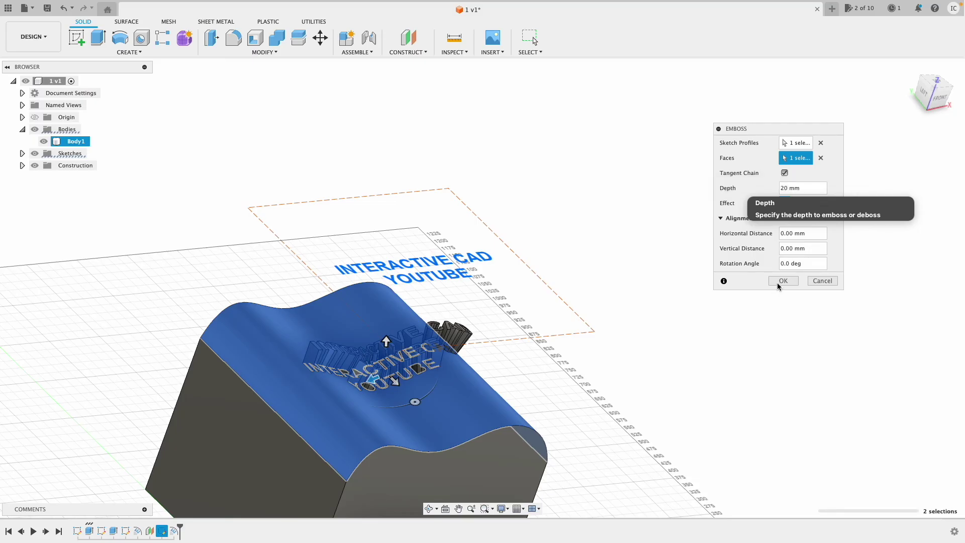
pyautogui.click(780, 282)
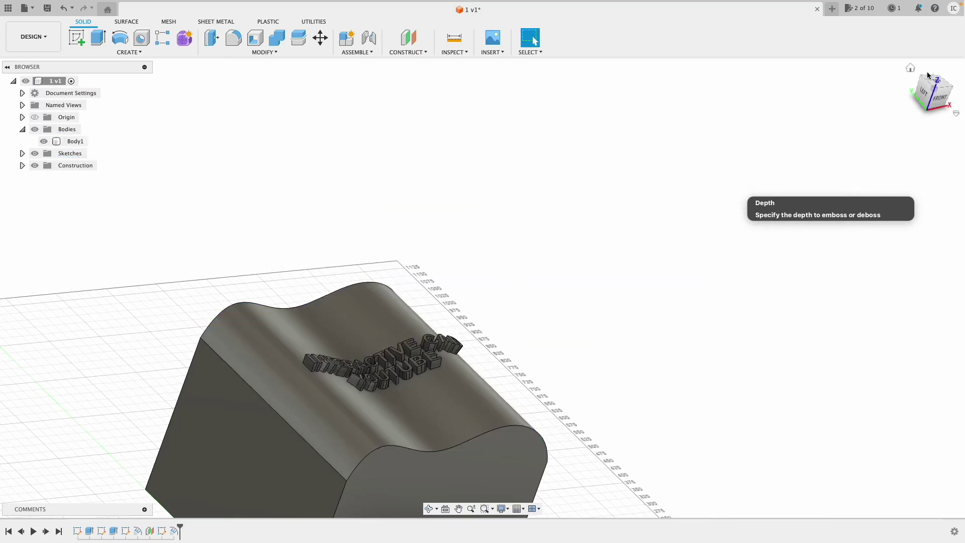
pyautogui.keyDown('shift'); pyautogui.moveTo(936, 87); pyautogui.dragTo(704, 226, button='middle'); pyautogui.keyUp('shift')
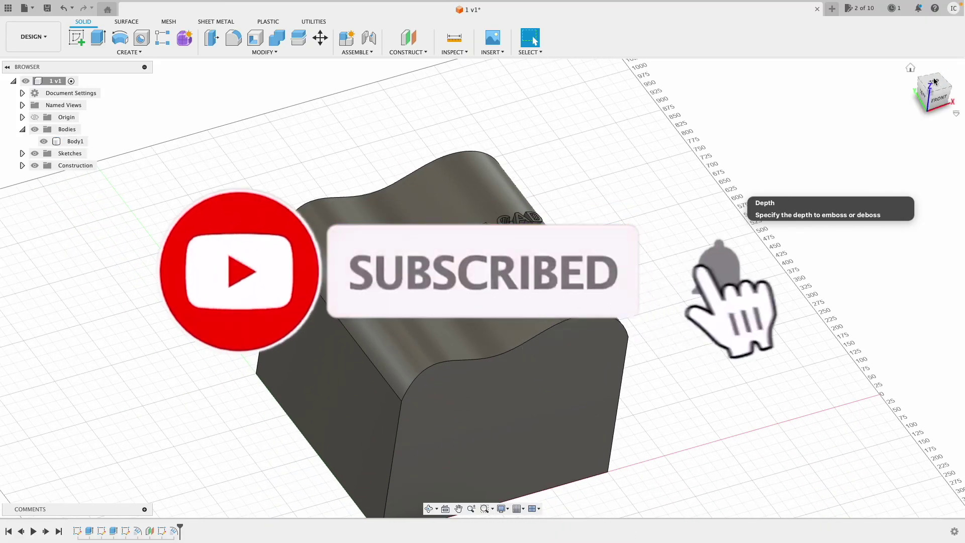